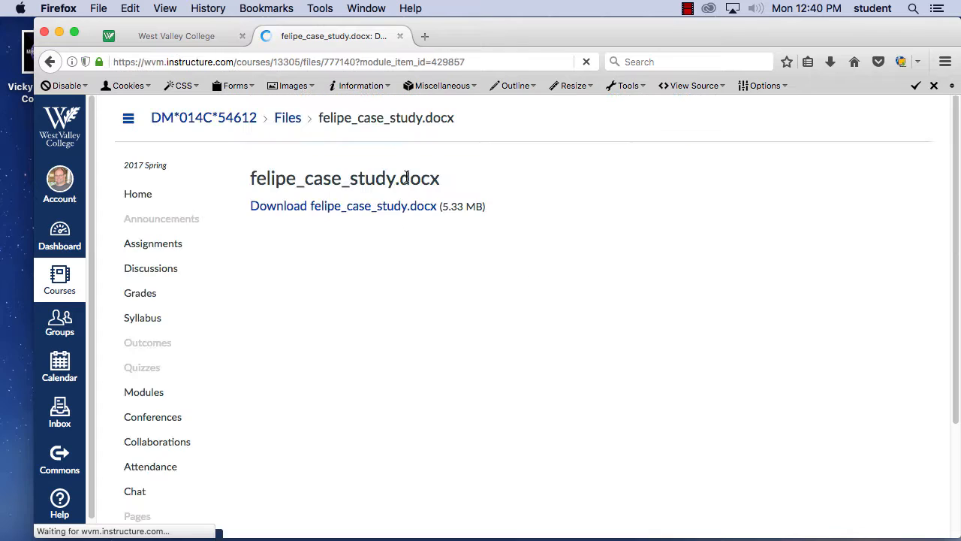
Download felipe_case_study.docx, open it in Microsoft Word, and read through the case study to its end
left_click(394, 207)
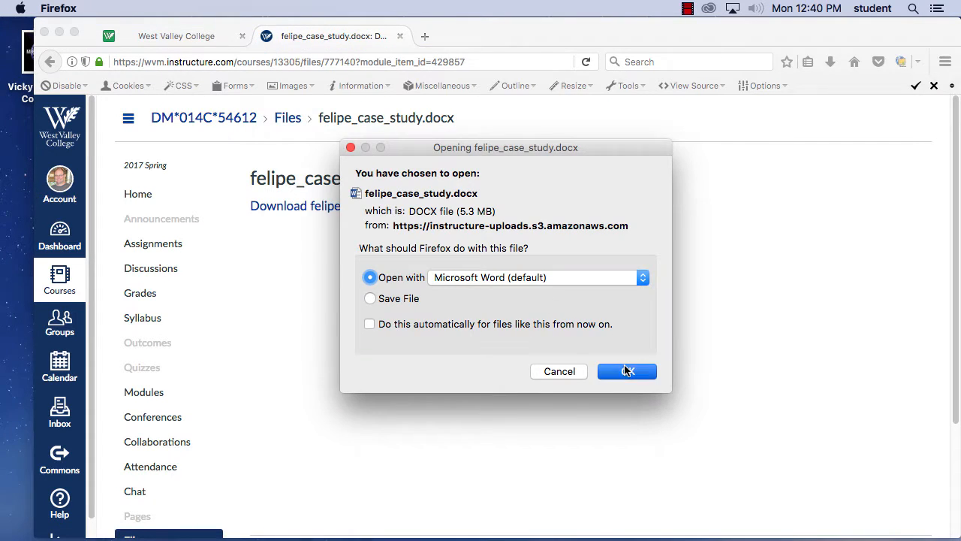
left_click(627, 371)
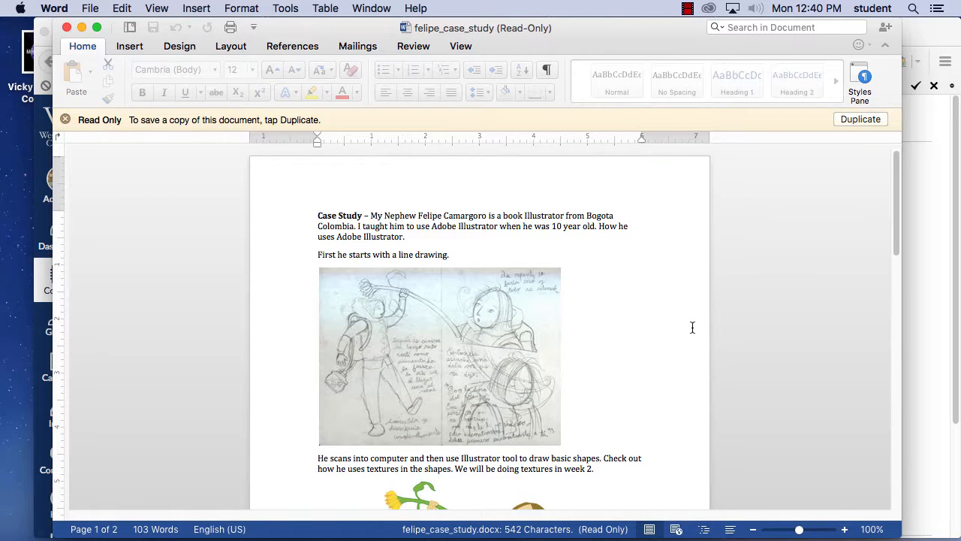
scroll(692, 327, "down", 2)
scroll(691, 327, "down", 3)
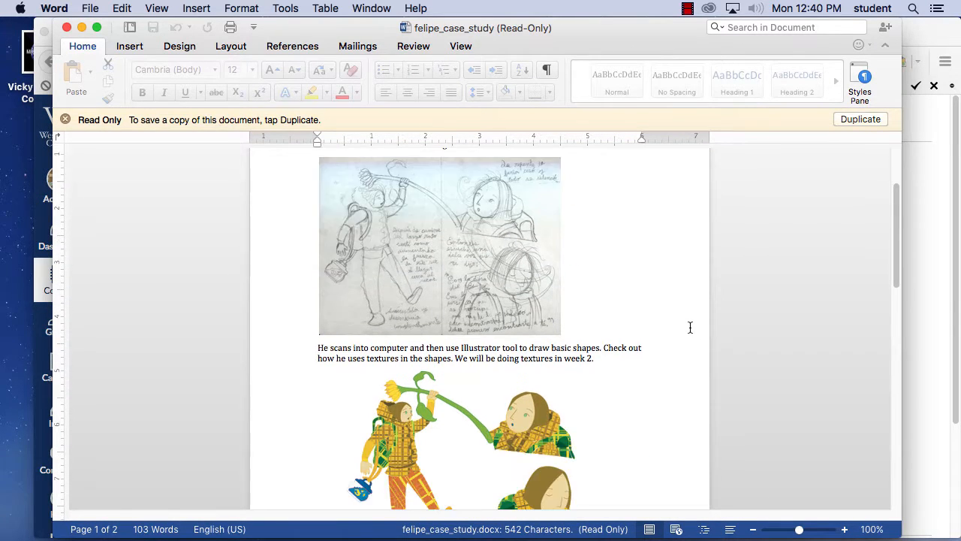
scroll(691, 327, "up", 4)
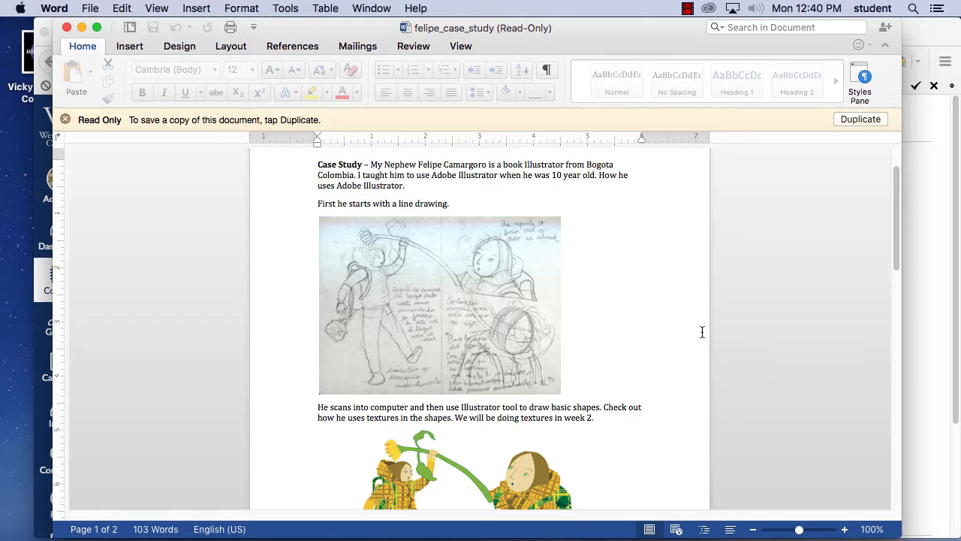
scroll(703, 395, "down", 5)
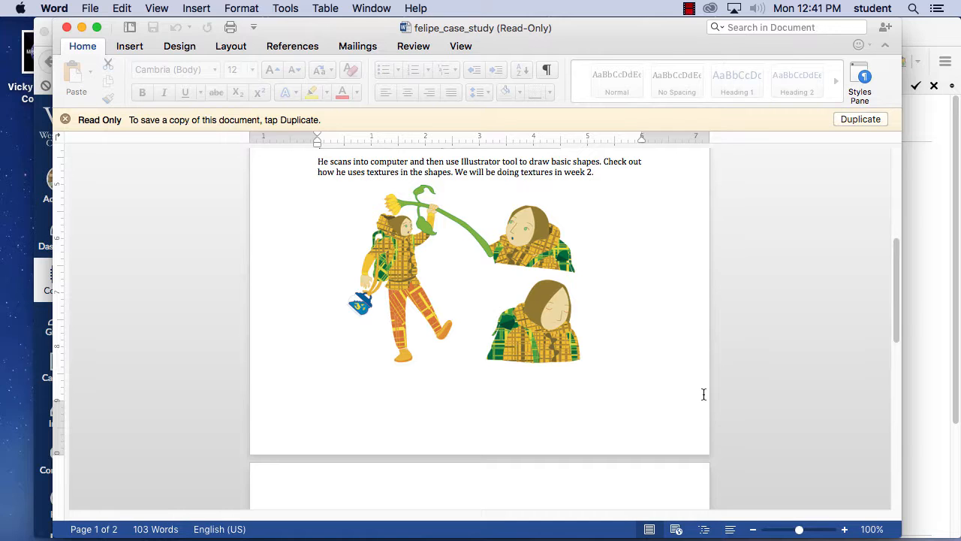
scroll(704, 395, "down", 10)
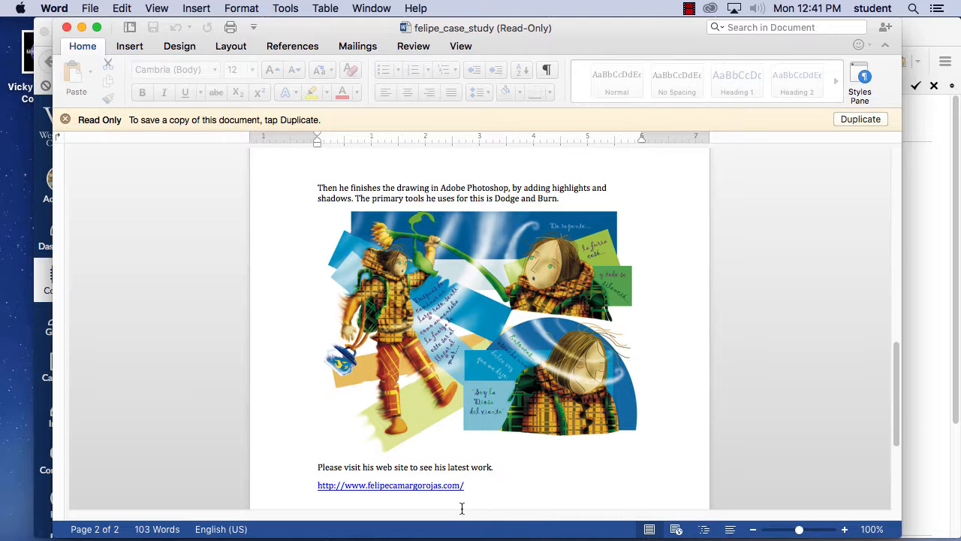
Follow the website link at the end of the case study and open the artist site's Publications page
left_click(439, 485)
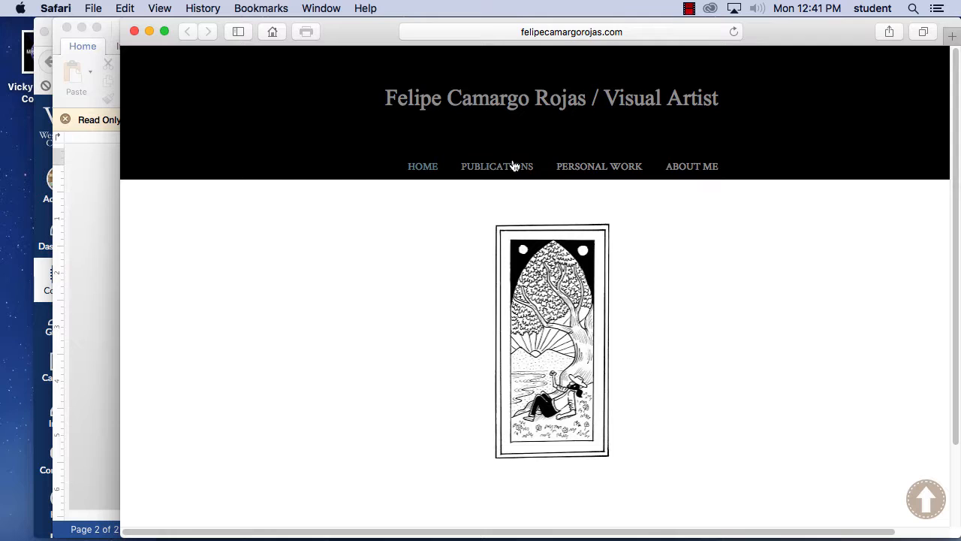
scroll(423, 238, "down", 3)
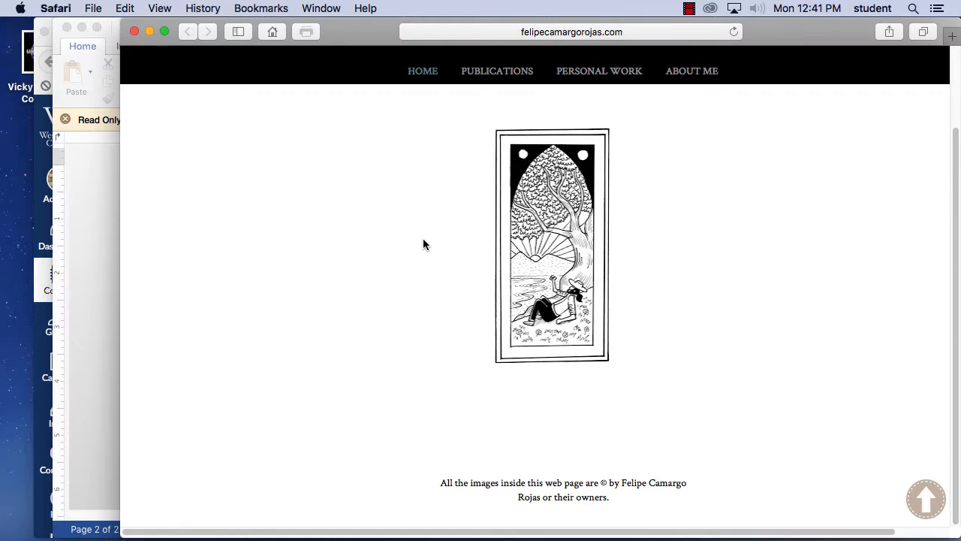
scroll(423, 242, "up", 3)
left_click(478, 165)
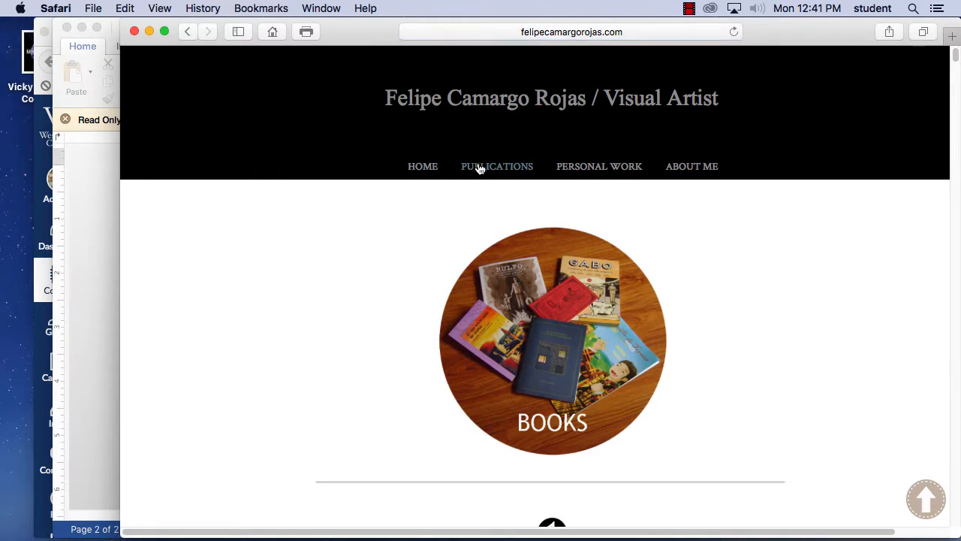
Examine the Books section of the Publications page, from the Rulfo graphic novel through the fifth book's illustrations
left_click(556, 400)
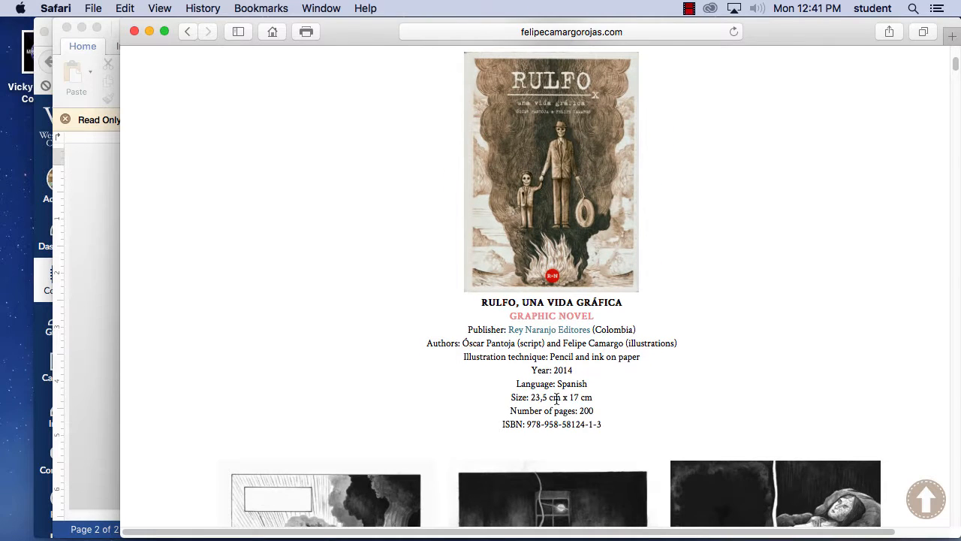
scroll(557, 399, "down", 2)
scroll(556, 402, "down", 10)
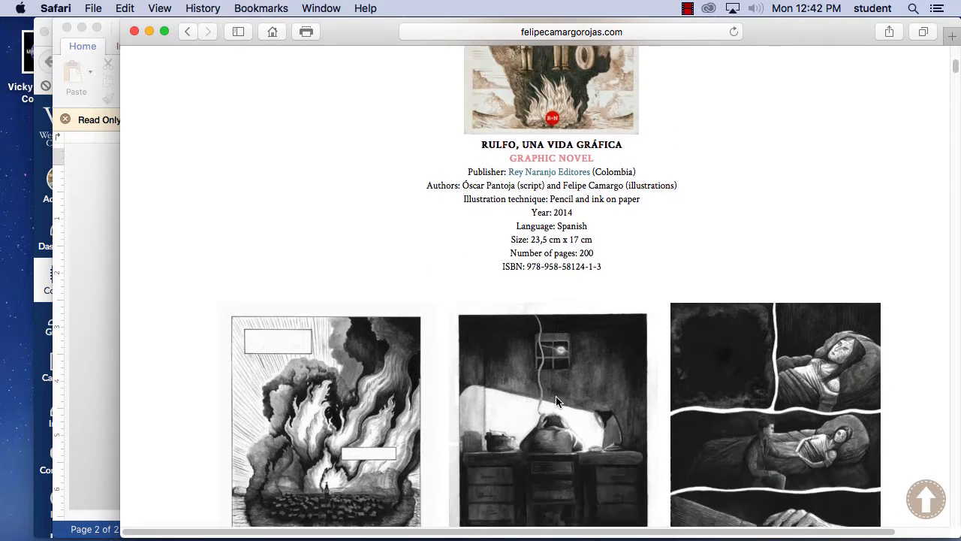
scroll(557, 402, "down", 10)
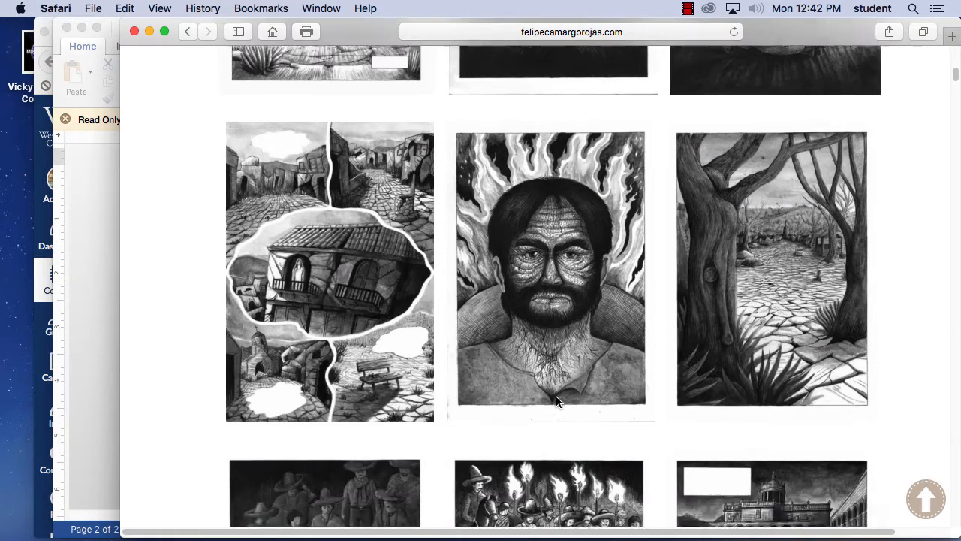
scroll(557, 402, "down", 10)
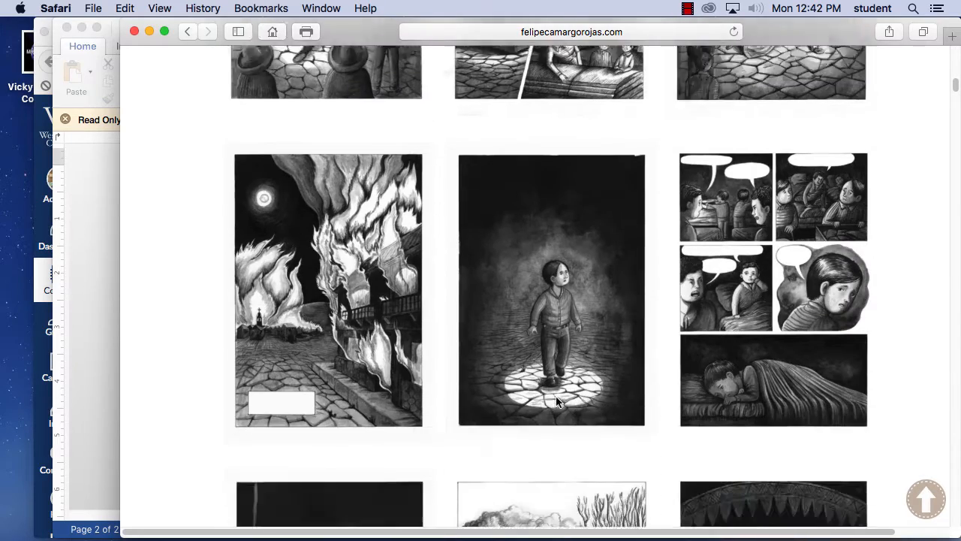
scroll(557, 402, "down", 15)
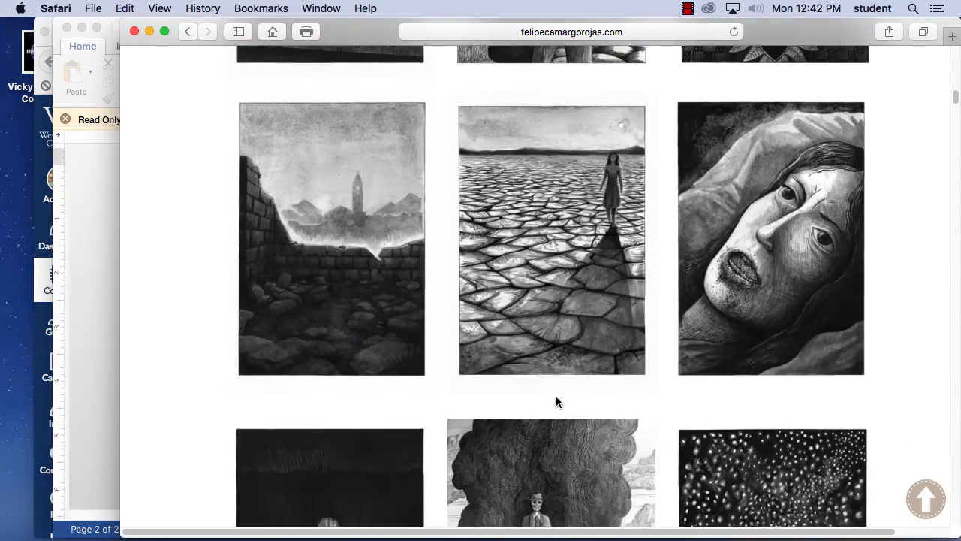
scroll(556, 402, "down", 20)
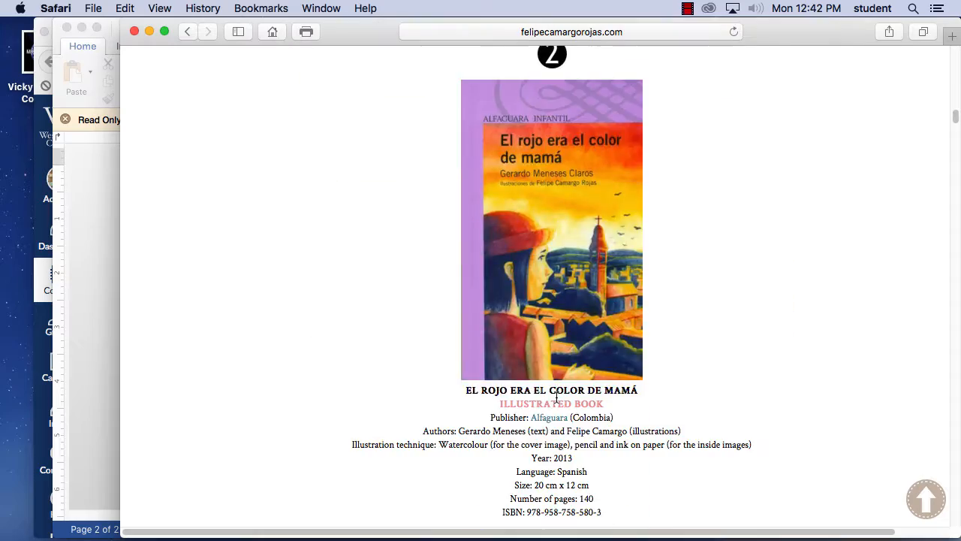
scroll(556, 402, "down", 20)
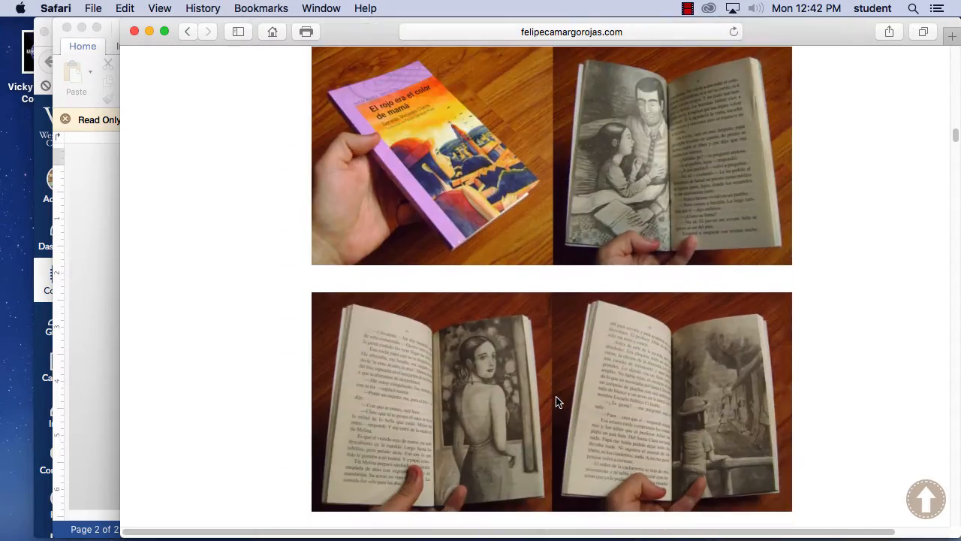
scroll(556, 401, "down", 20)
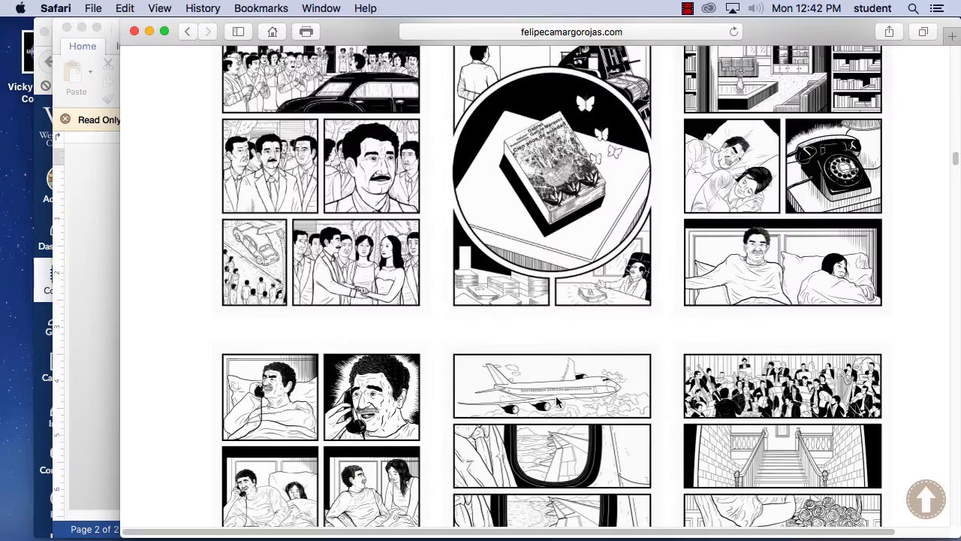
scroll(556, 402, "down", 10)
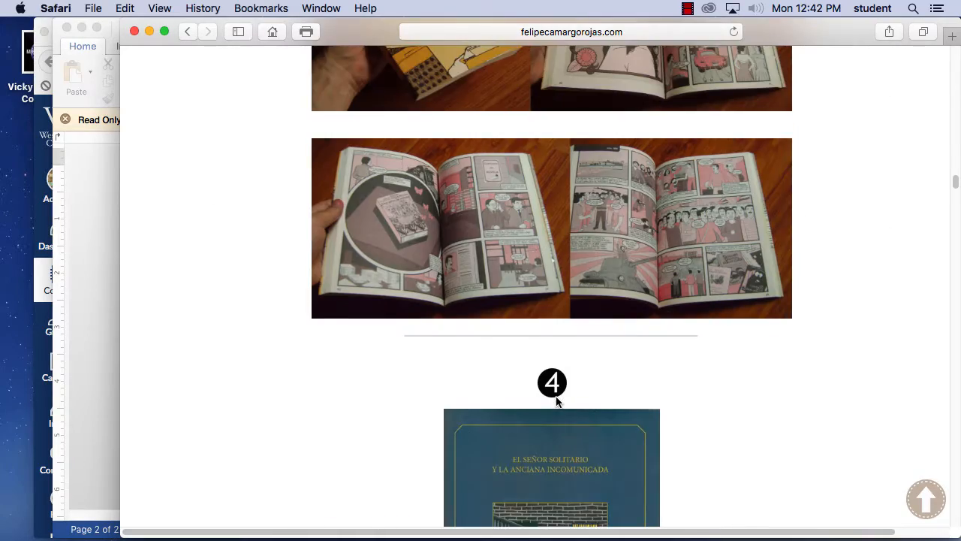
scroll(556, 402, "down", 15)
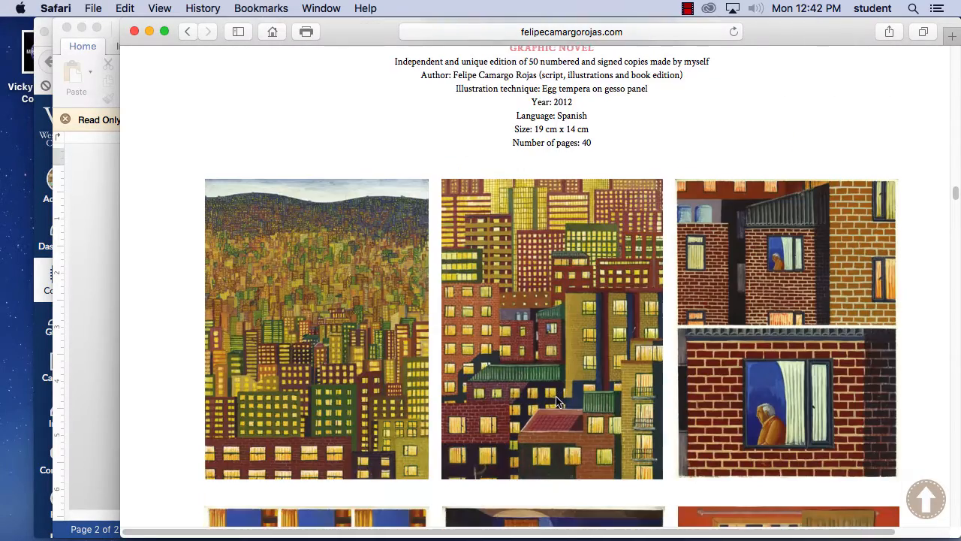
scroll(557, 402, "down", 10)
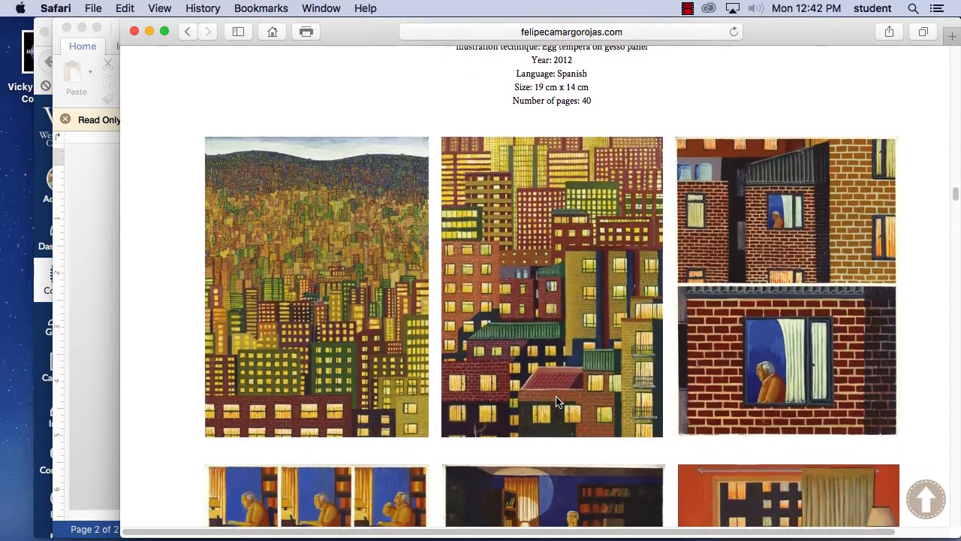
scroll(557, 402, "down", 10)
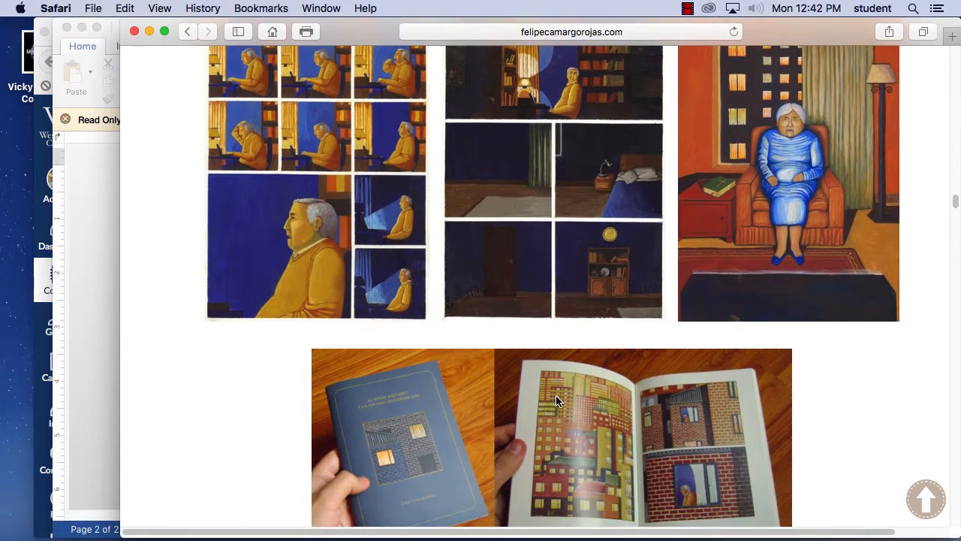
scroll(556, 402, "down", 8)
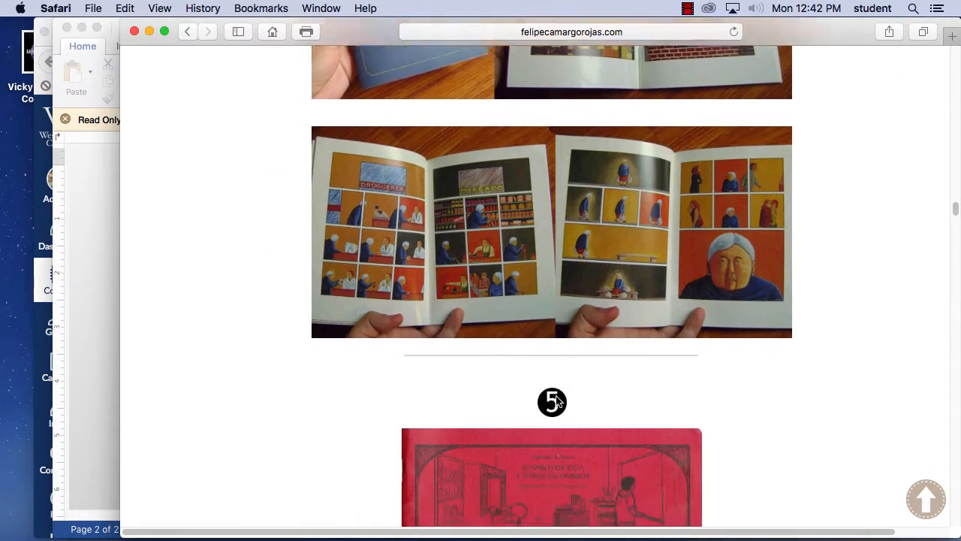
scroll(556, 402, "down", 15)
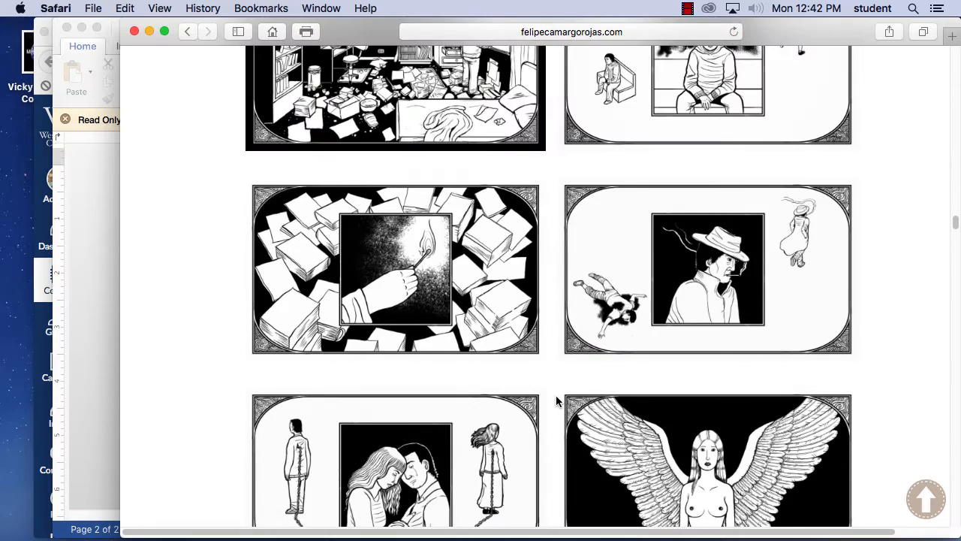
Examine the cover, illustration technique and inside pages of the Lazarillo de Tormes illustrated book
scroll(557, 402, "down", 12)
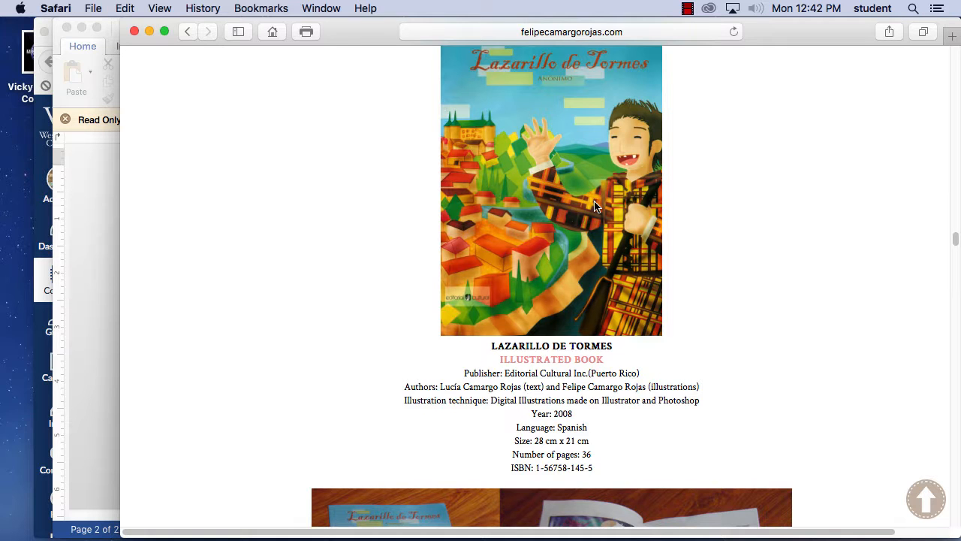
scroll(583, 229, "down", 4)
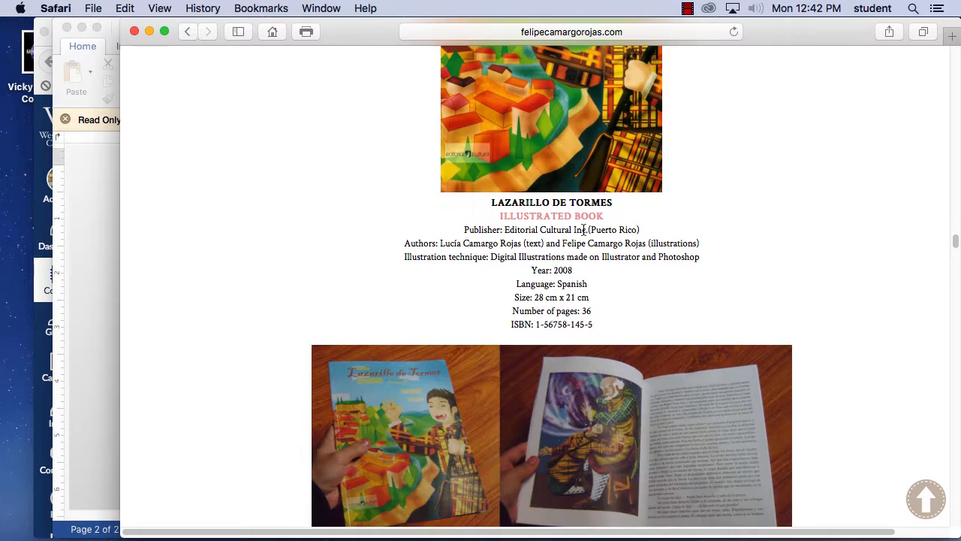
scroll(584, 229, "down", 8)
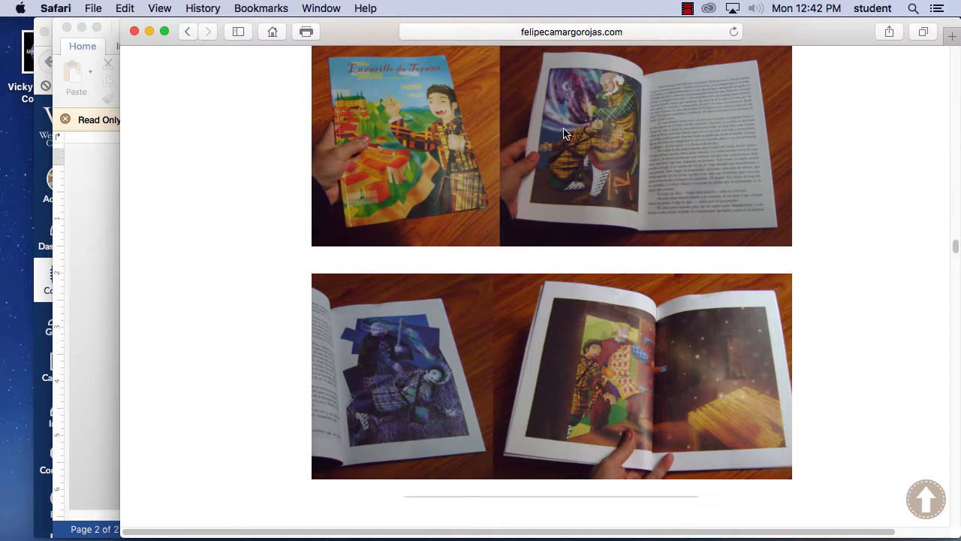
Look through the short comics and magazine illustrations, continuing into the Personal Projects section
scroll(621, 251, "down", 14)
scroll(621, 247, "down", 20)
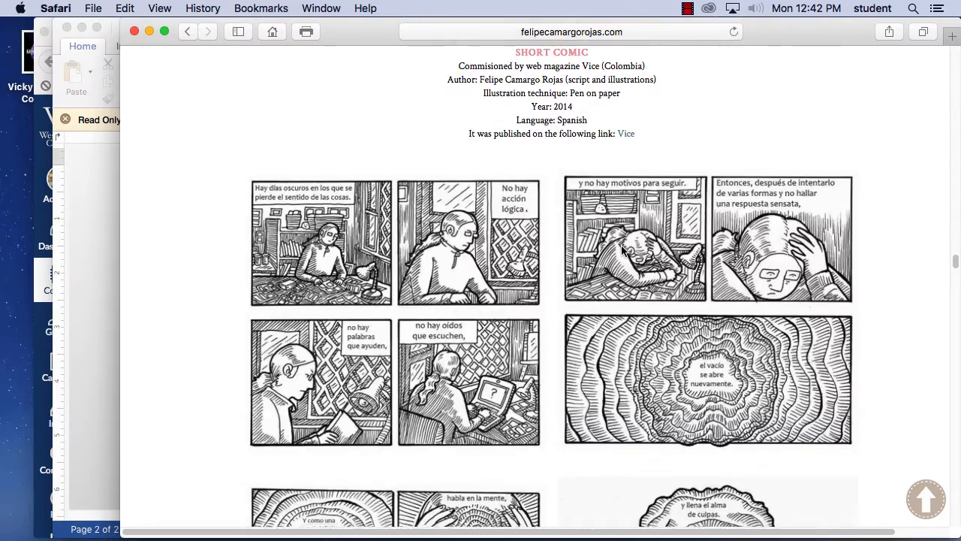
scroll(619, 252, "down", 10)
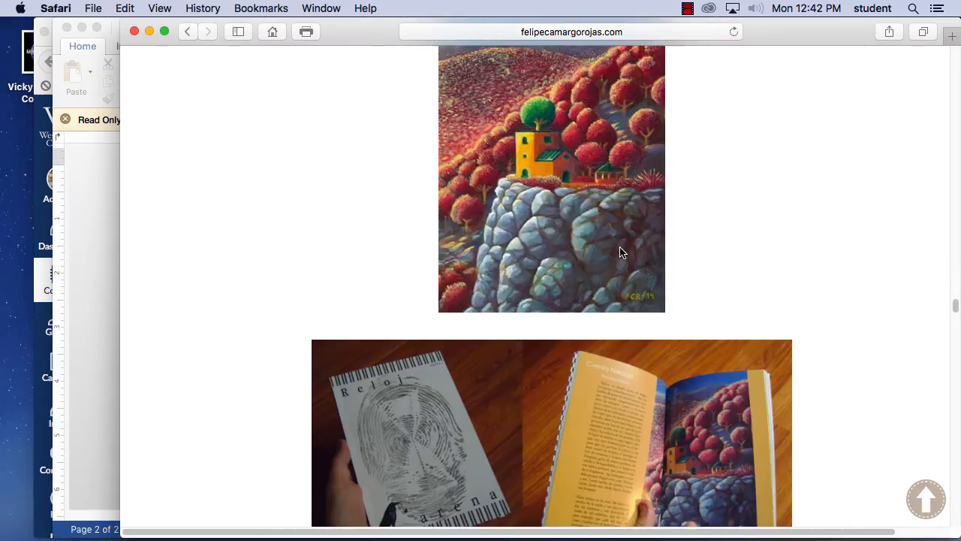
scroll(620, 253, "down", 20)
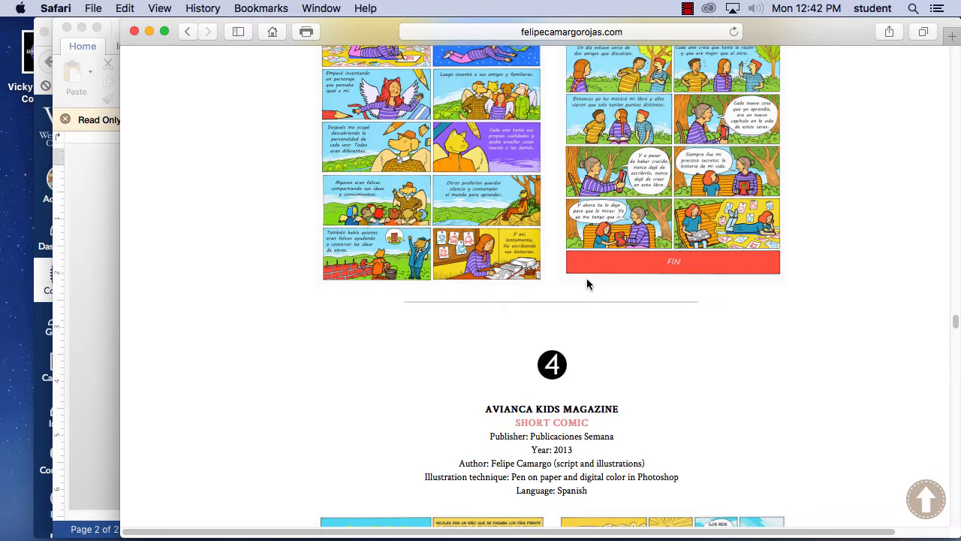
scroll(587, 282, "down", 5)
scroll(584, 286, "down", 10)
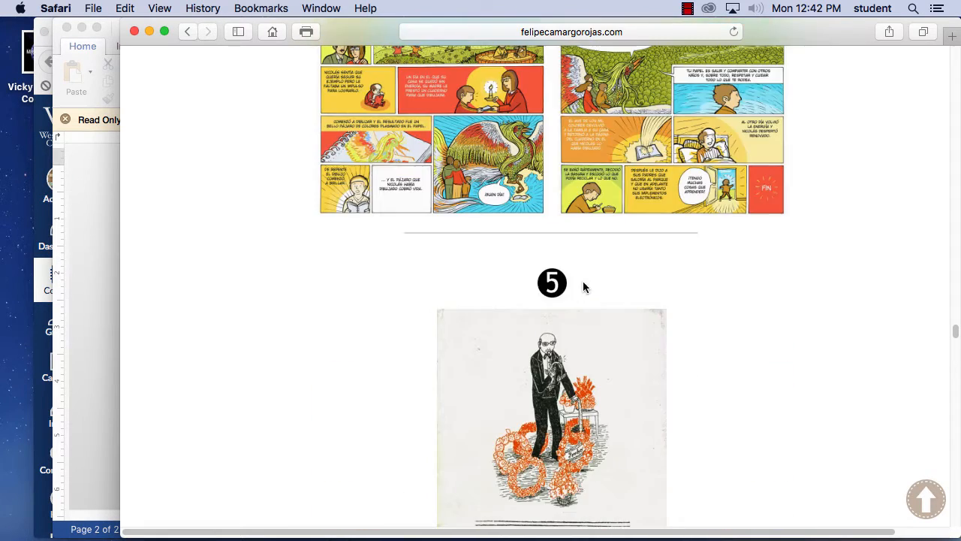
scroll(580, 291, "down", 8)
scroll(578, 292, "down", 15)
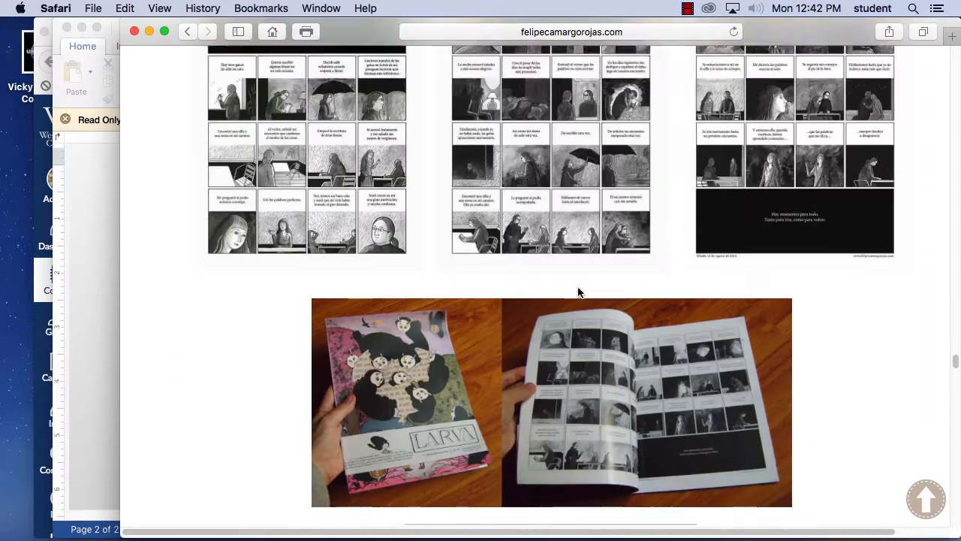
scroll(577, 292, "down", 6)
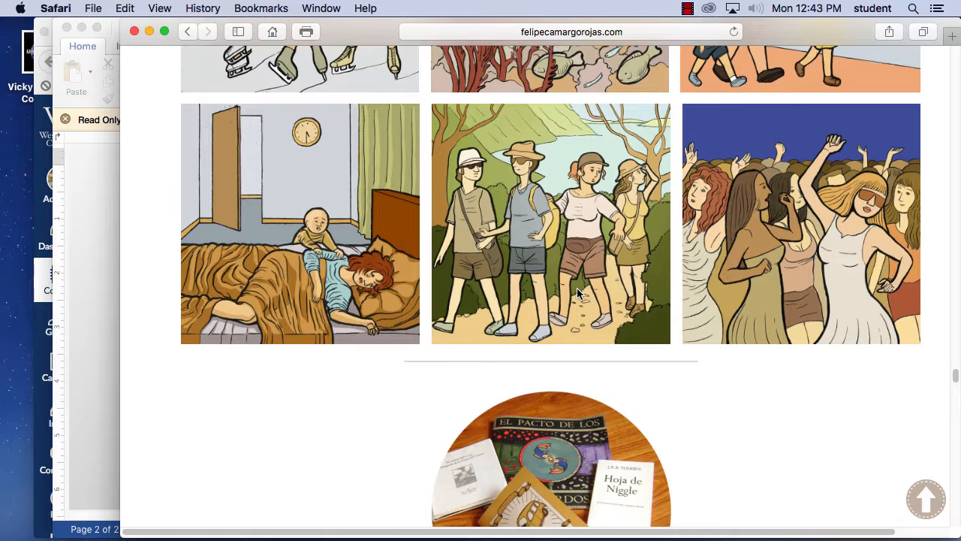
scroll(577, 293, "down", 20)
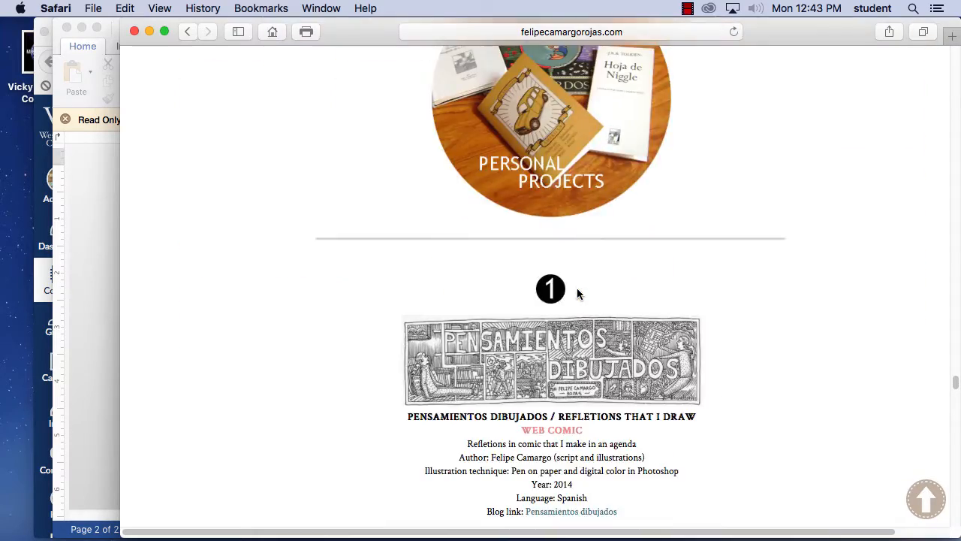
scroll(576, 290, "up", 15)
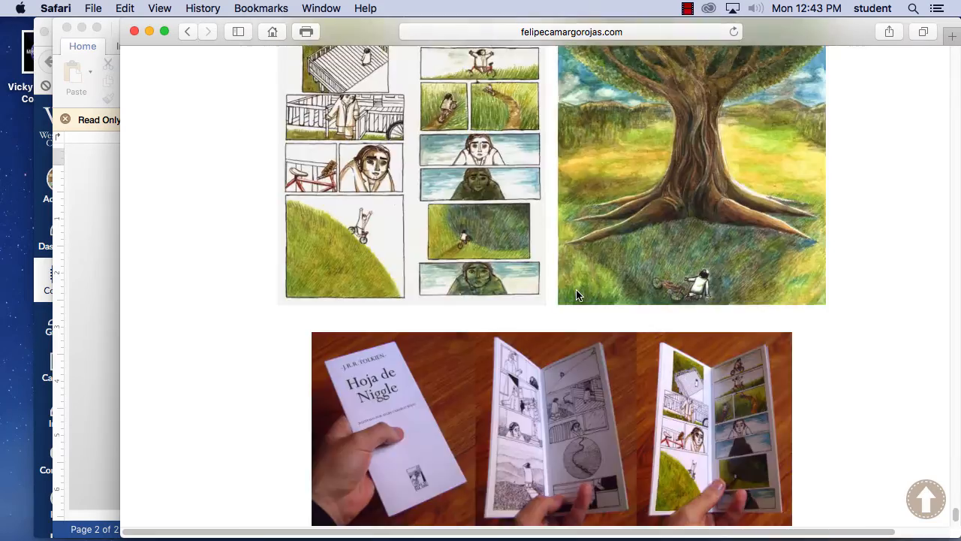
Quit Safari, close the case study document in Word, and return to the course modules page in Firefox
left_click(55, 8)
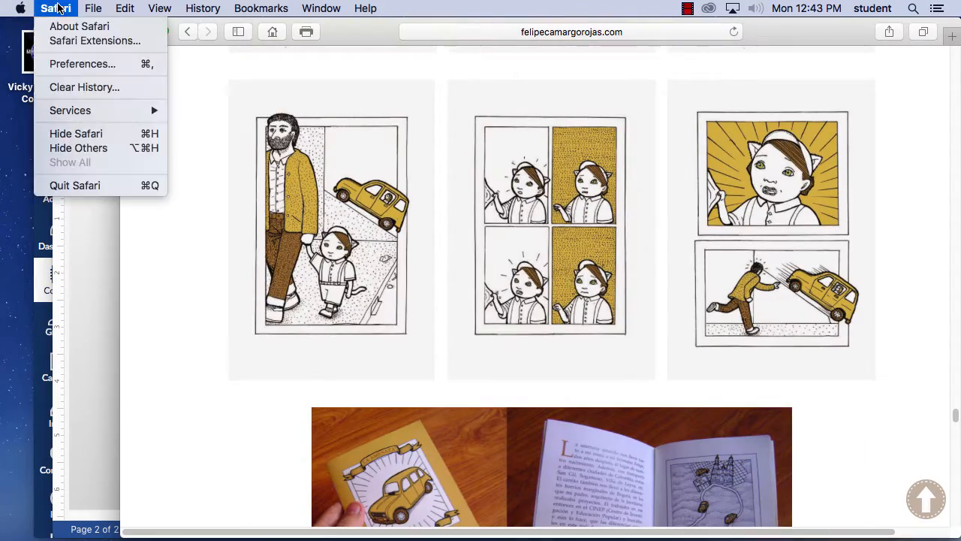
left_click(74, 184)
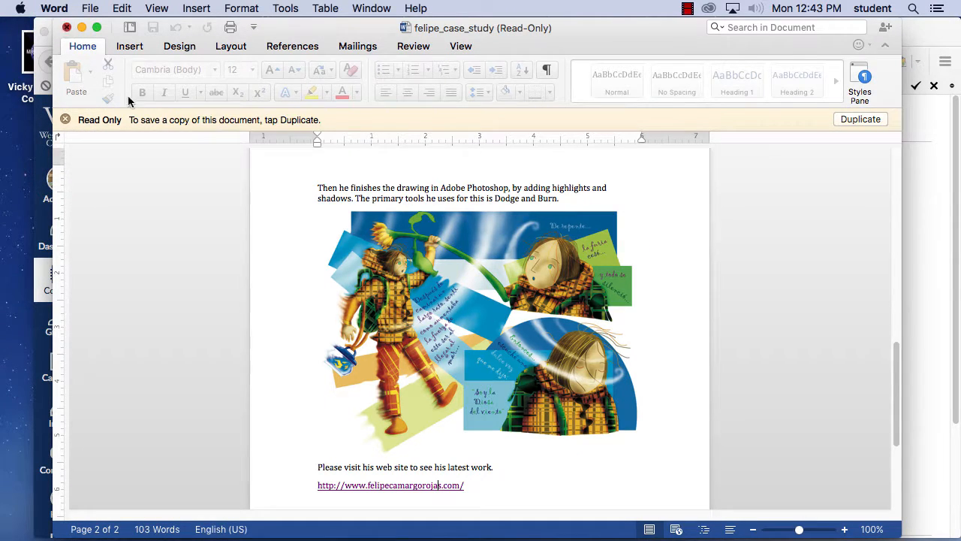
left_click(68, 28)
left_click(330, 271)
left_click(49, 62)
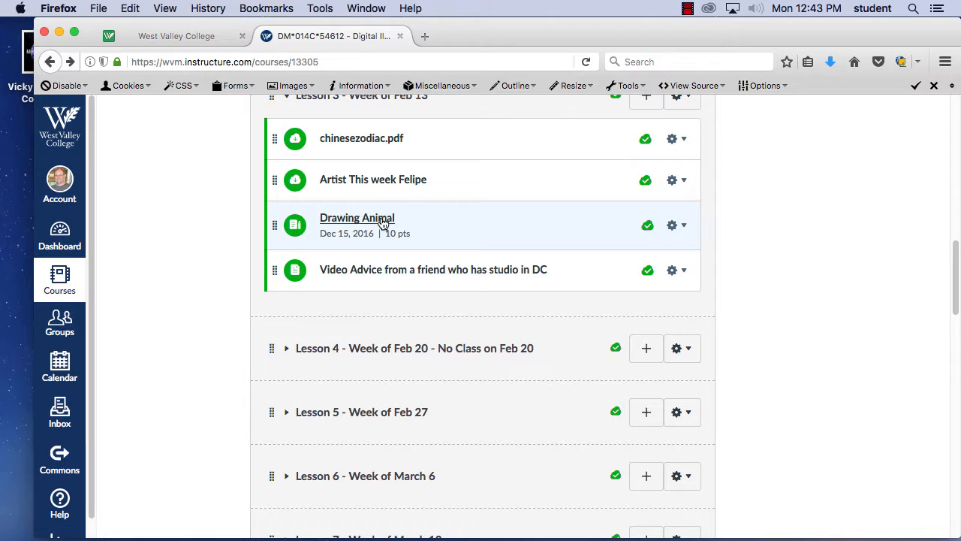
Open the Drawing Animal assignment under Lesson 3 and read through its instructions, video links and submission details
left_click(358, 223)
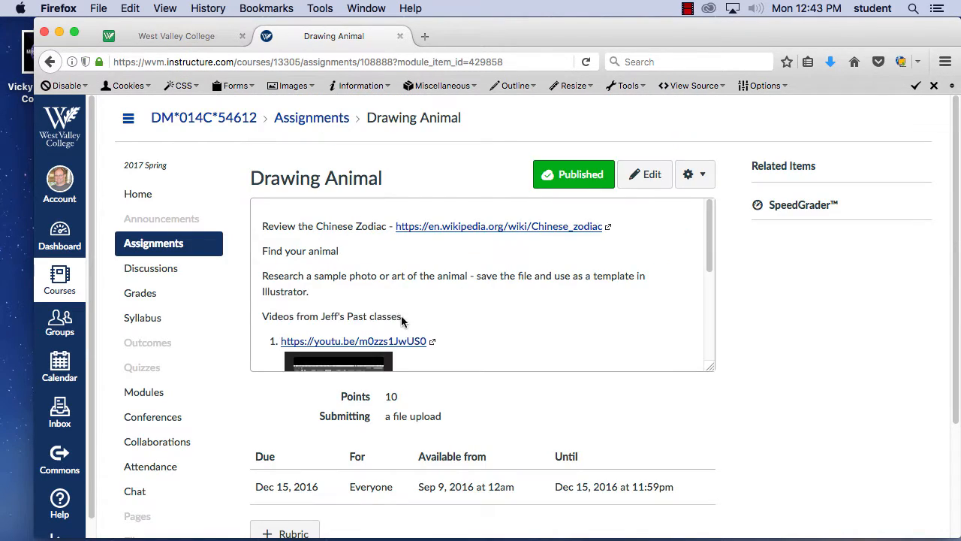
scroll(451, 329, "down", 3)
scroll(454, 327, "down", 4)
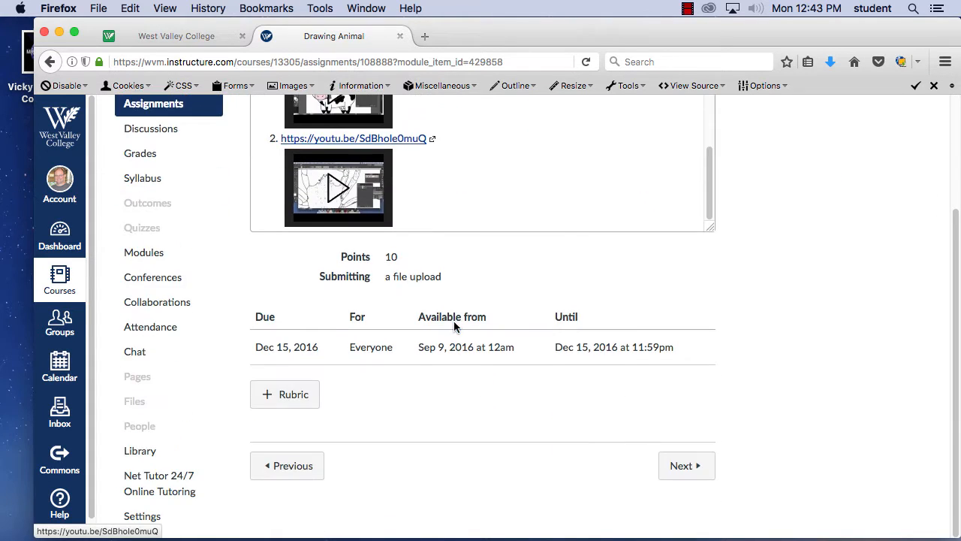
scroll(454, 323, "up", 8)
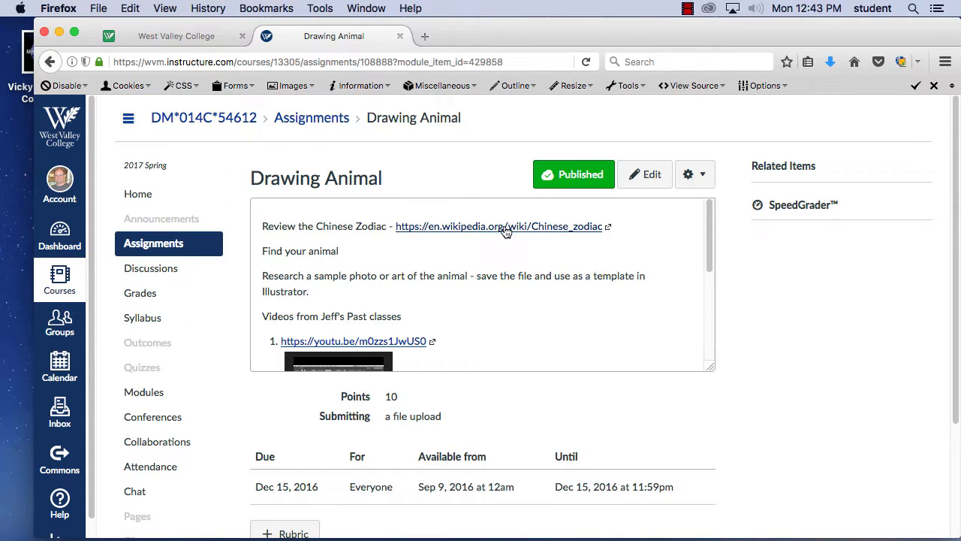
Follow the assignment's Chinese zodiac link and find the list of twelve animal signs in the article
left_click(486, 232)
scroll(503, 257, "down", 1)
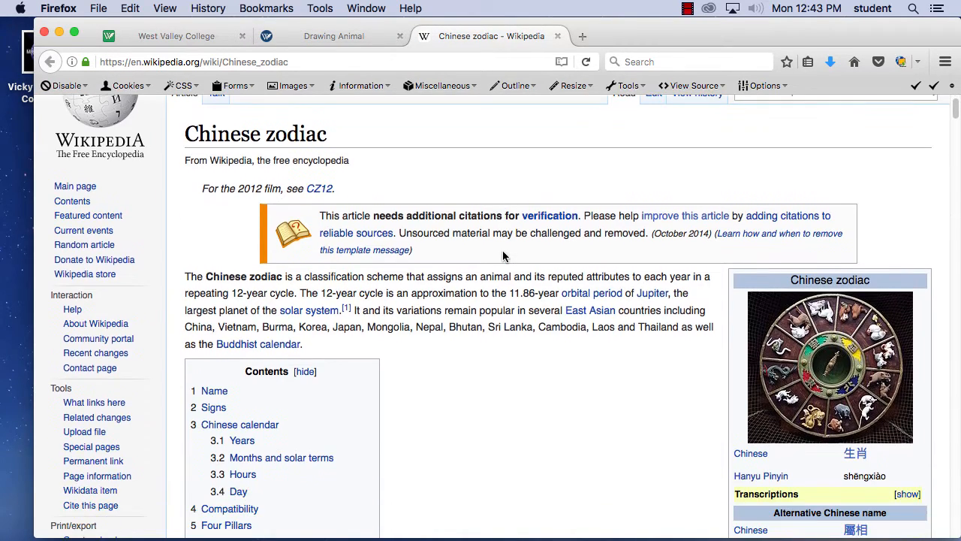
scroll(503, 256, "down", 3)
scroll(502, 257, "down", 20)
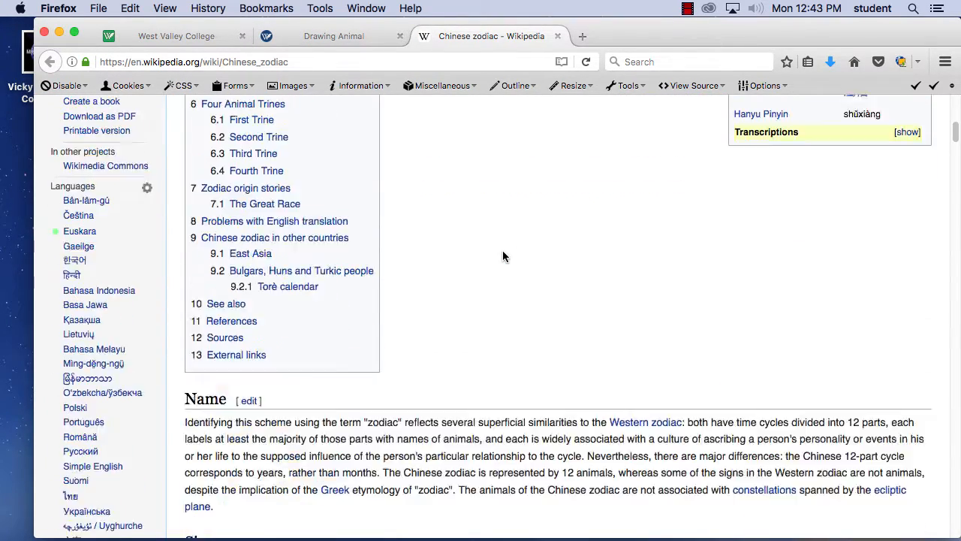
scroll(501, 256, "down", 2)
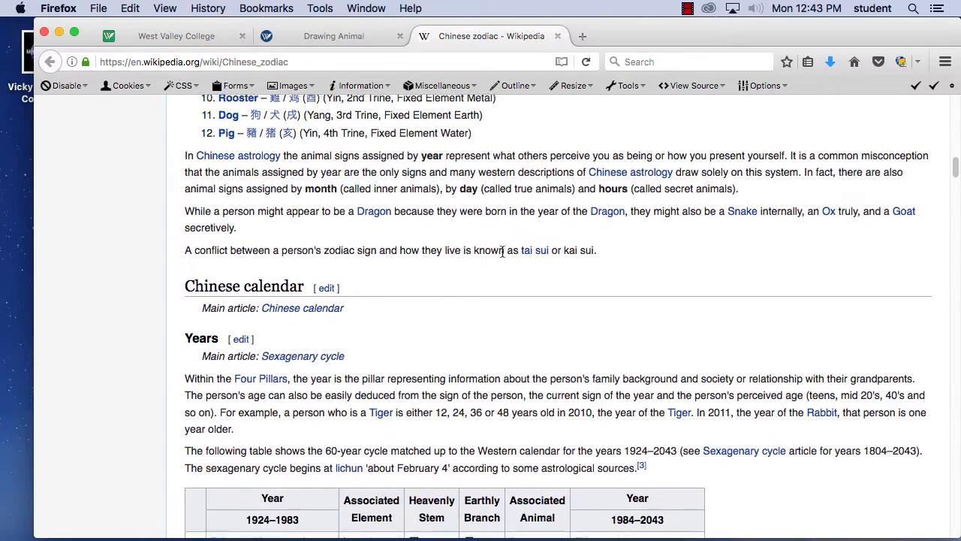
scroll(314, 250, "up", 5)
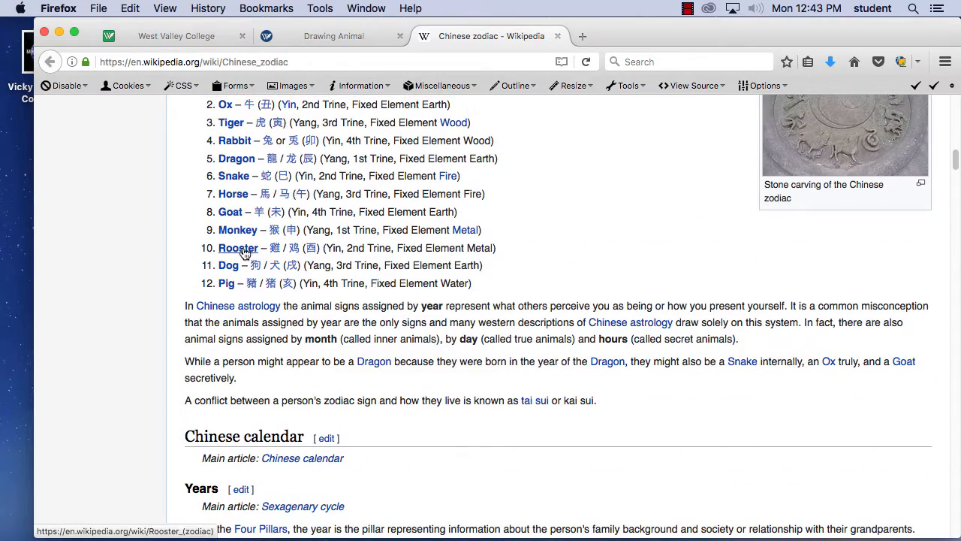
Open the Rooster sign's article and examine its table of years and its rooster artwork
left_click(239, 248)
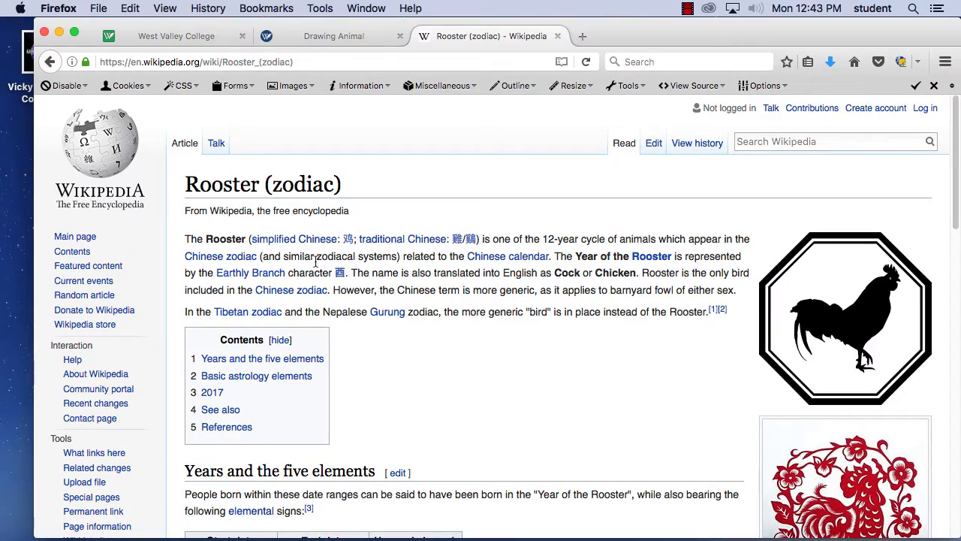
scroll(346, 267, "down", 5)
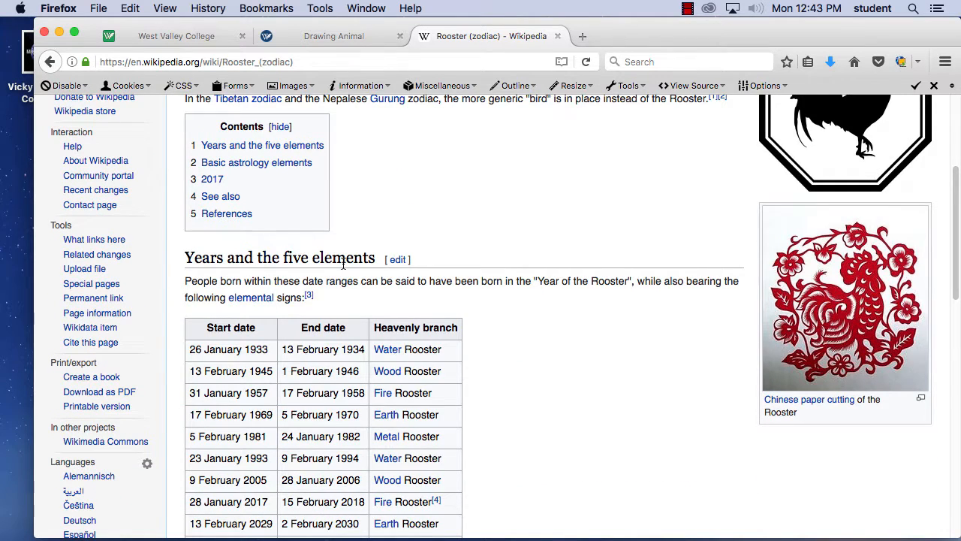
scroll(387, 279, "down", 2)
scroll(535, 285, "up", 7)
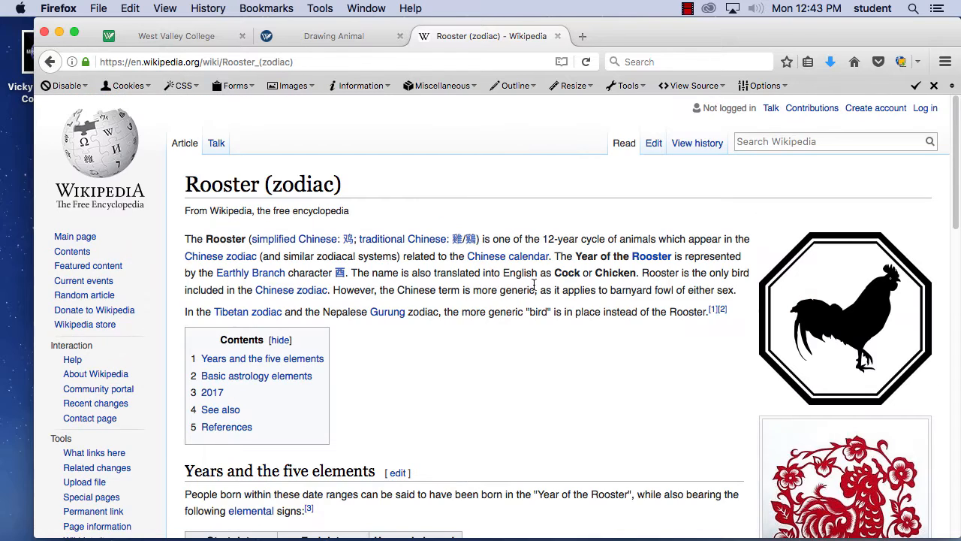
Close the Wikipedia article and review the two example videos in the Drawing Animal assignment
left_click(558, 37)
scroll(474, 318, "down", 5)
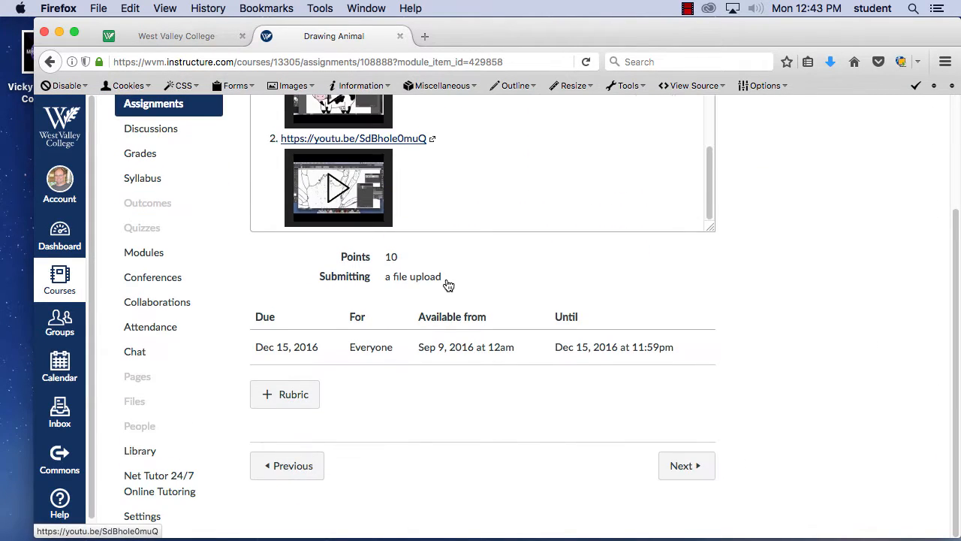
scroll(448, 282, "up", 4)
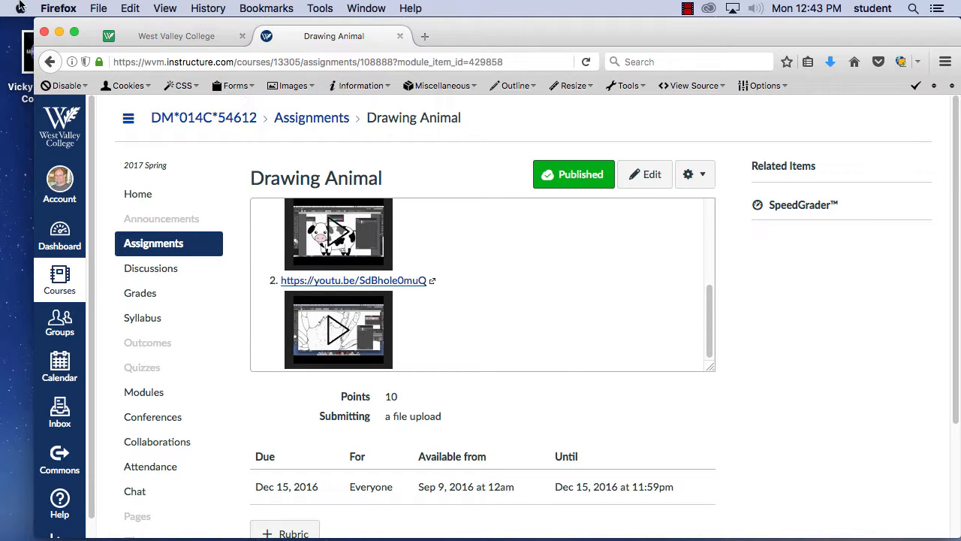
Hide Firefox and launch Adobe Illustrator
left_click(58, 9)
left_click(68, 95)
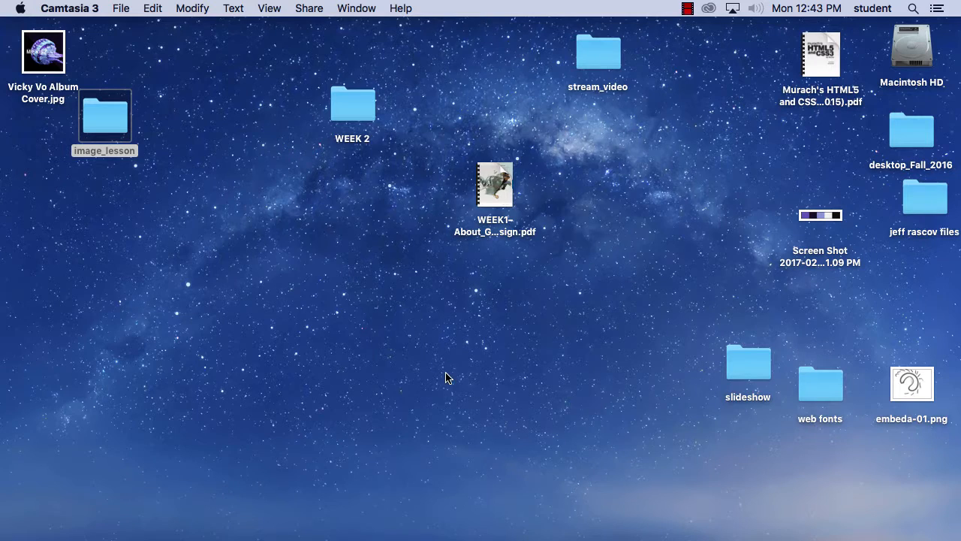
mouse_move(490, 527)
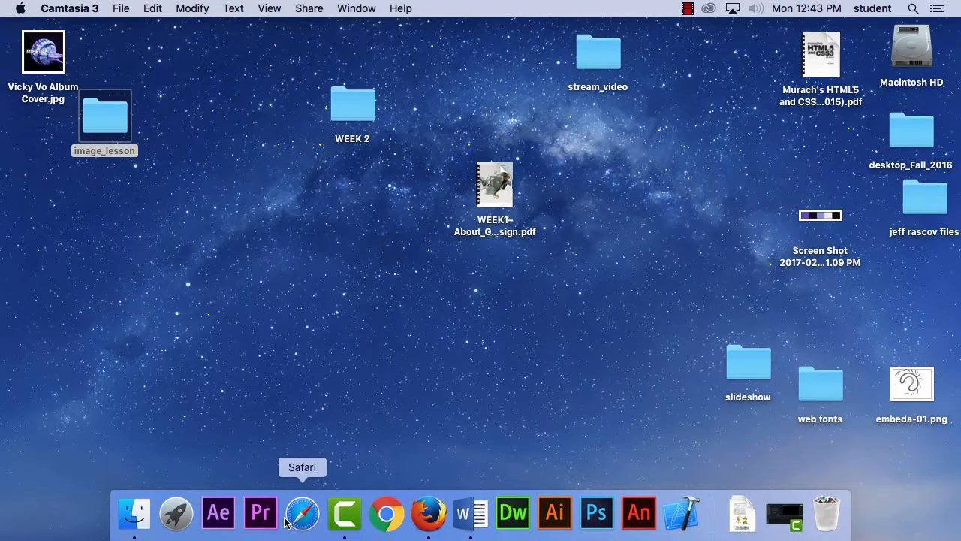
left_click(564, 526)
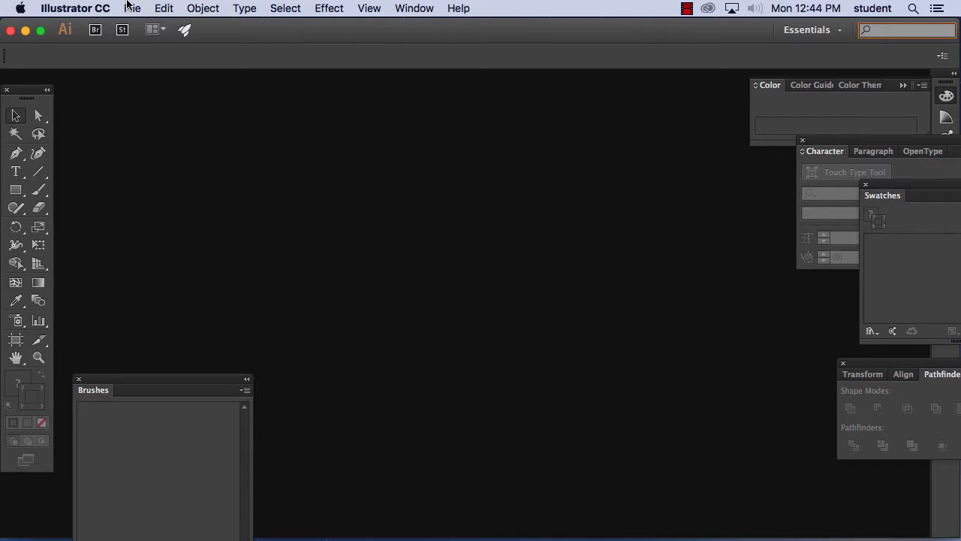
Create a new Letter-size document, 11 by 8.5 inches in landscape, with CMYK color mode
left_click(127, 8)
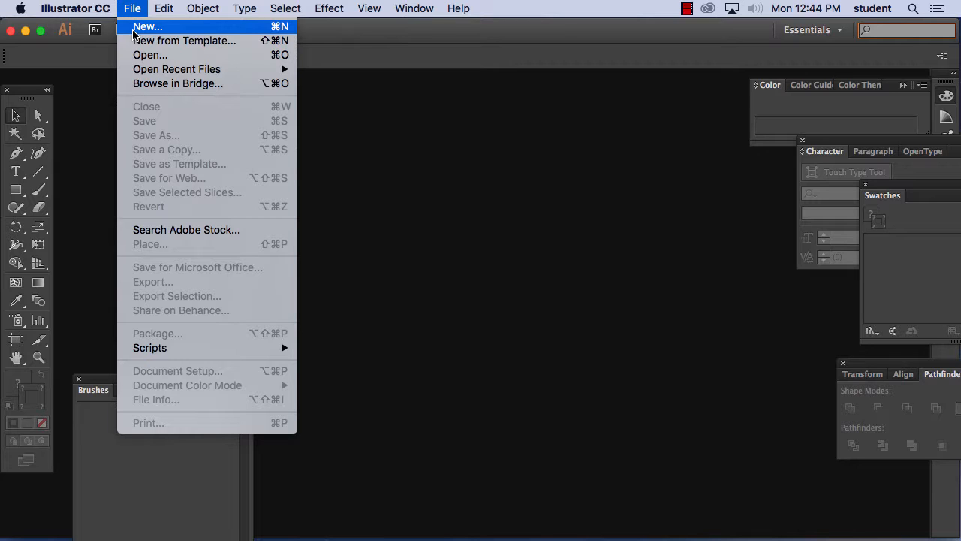
left_click(136, 29)
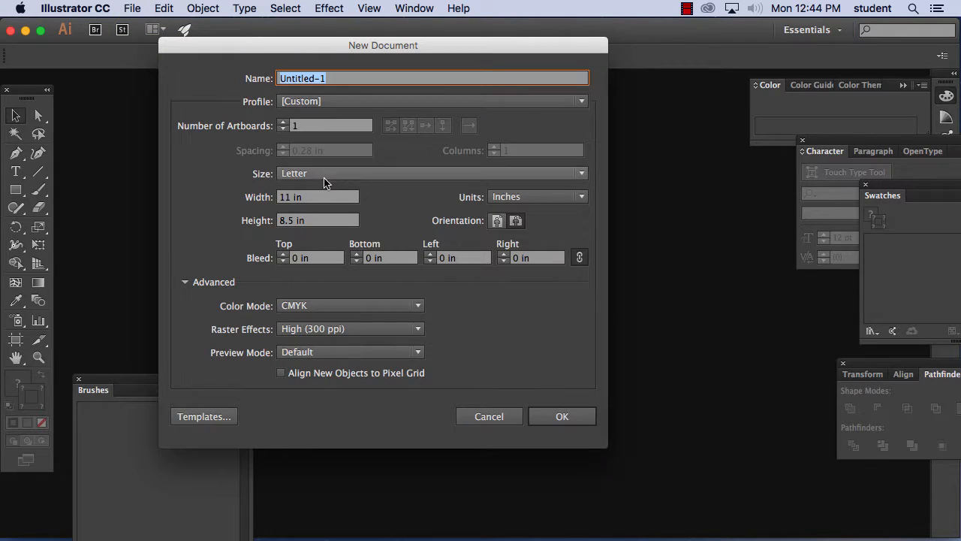
left_click(324, 181)
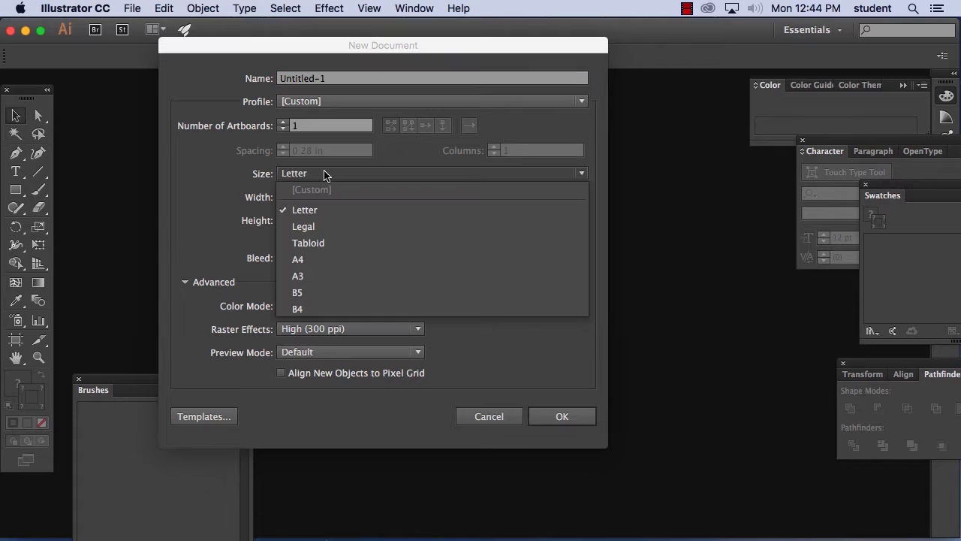
left_click(324, 208)
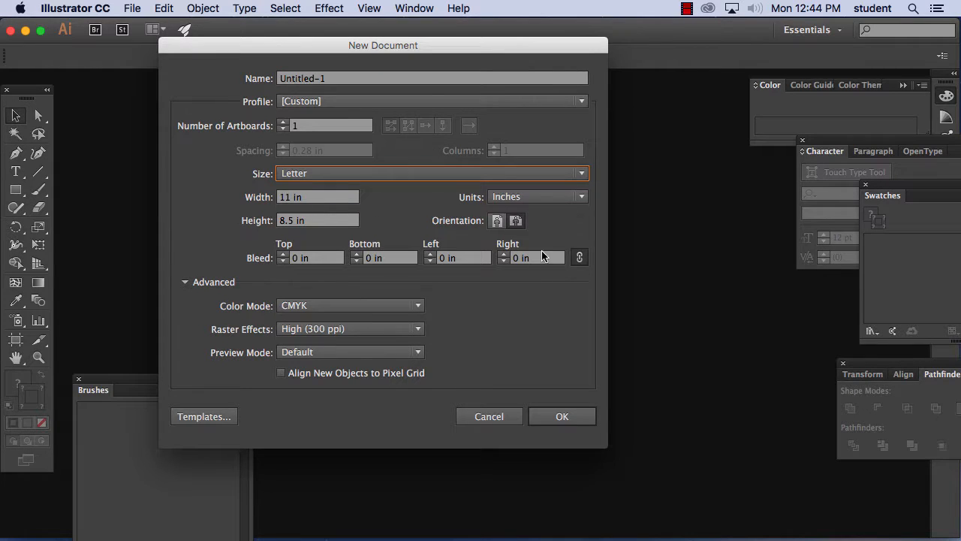
left_click(573, 419)
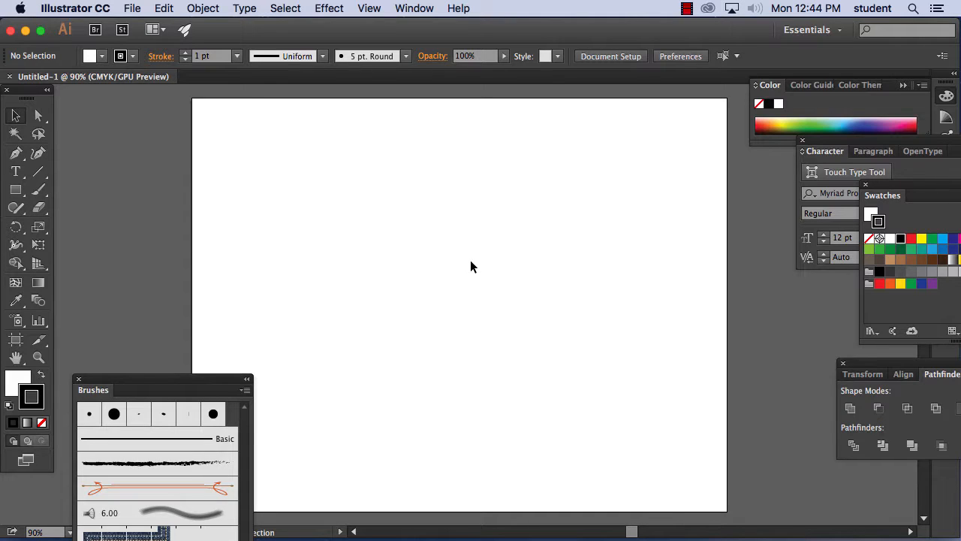
With the Pen tool, draw a numeral 1 from a short slanted segment and a vertical segment about 2.55 in long, then end the path
left_click(17, 154)
left_click(20, 155)
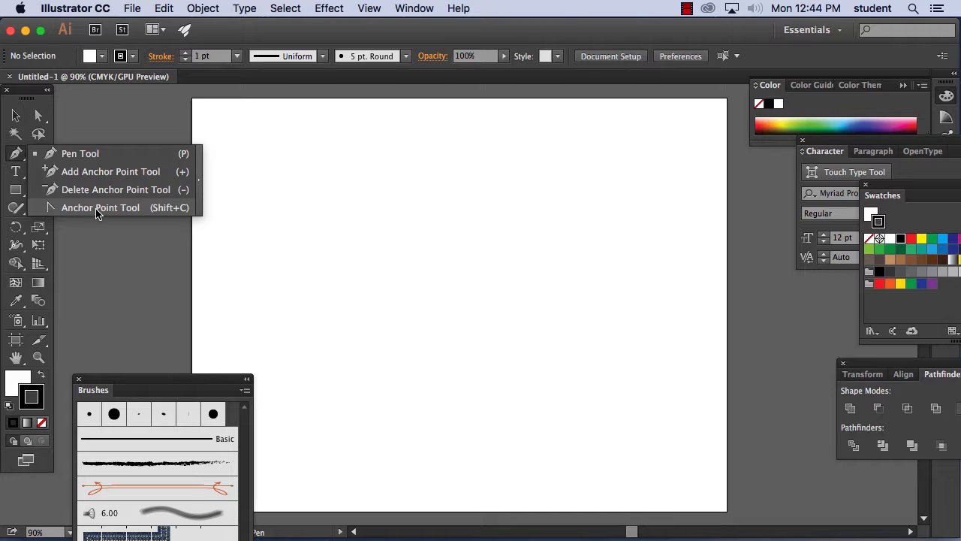
left_click(100, 154)
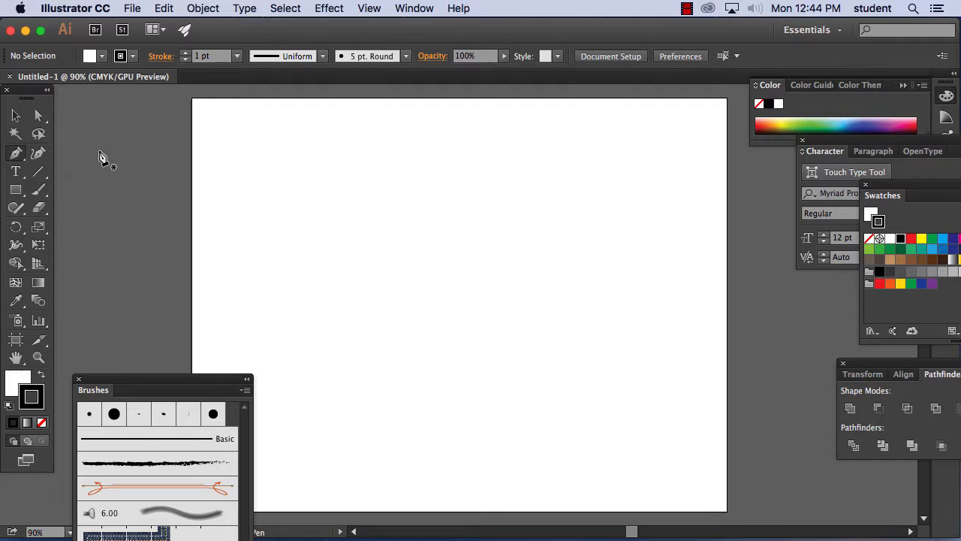
left_click(255, 159)
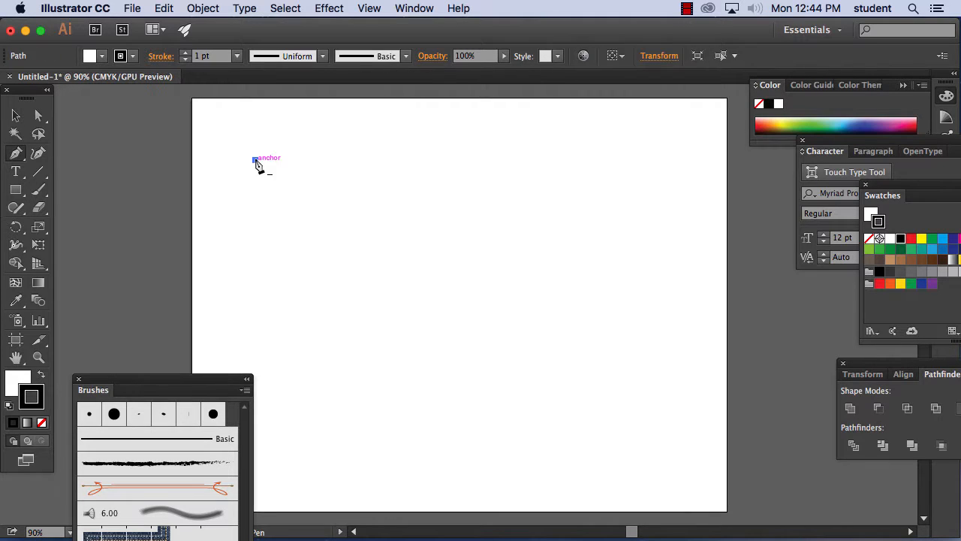
left_click(298, 129)
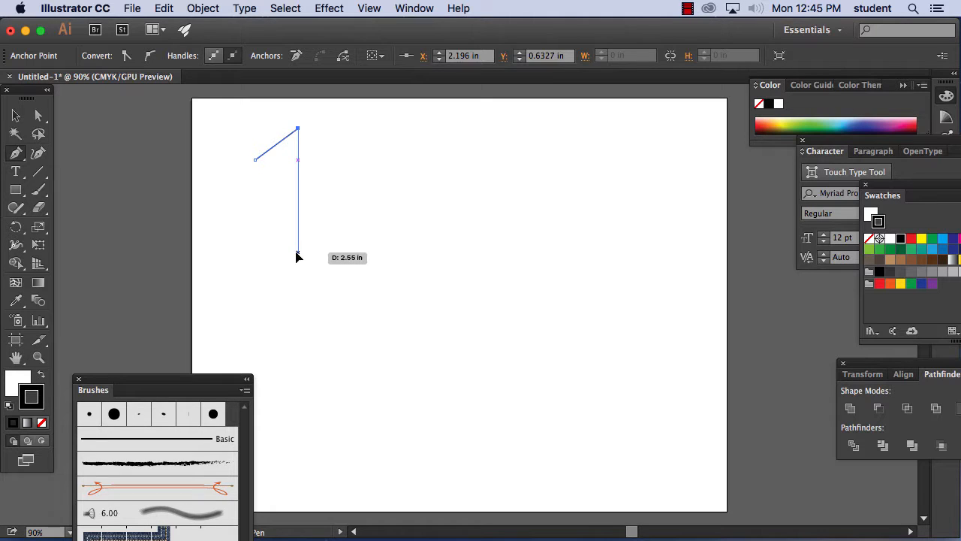
left_click(298, 253)
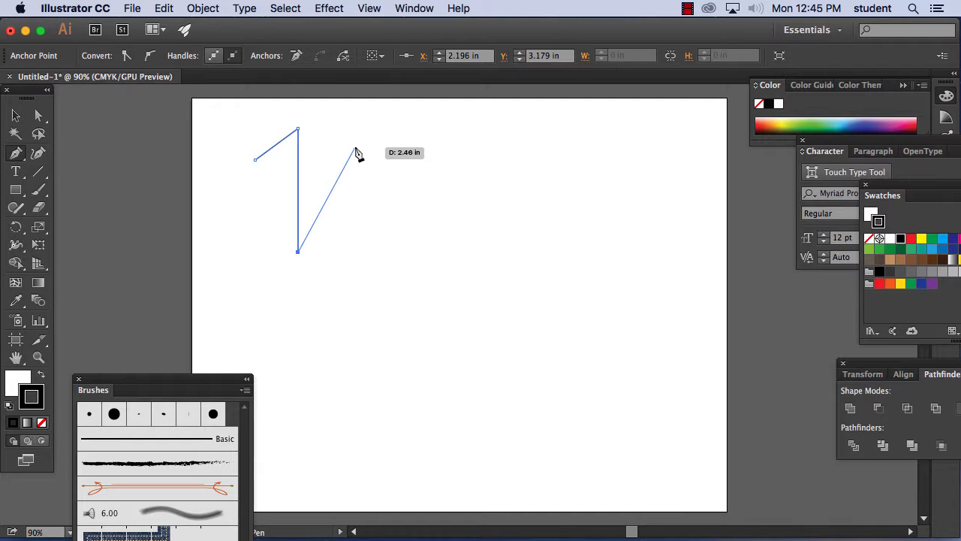
left_click(356, 150, "super")
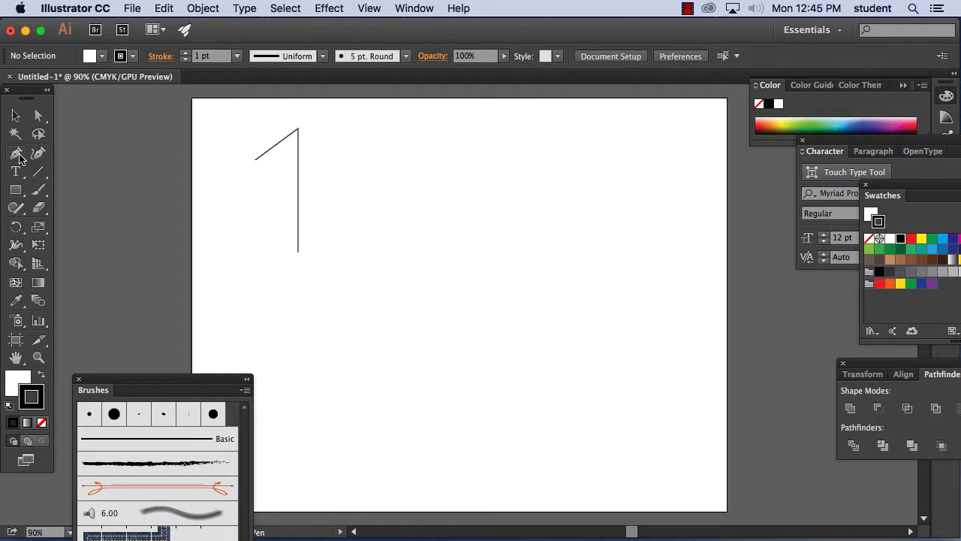
Draw a numeral 2 beside the 1 with a curved top and a straight base about 1.4 in long, ending the path
left_click(354, 166)
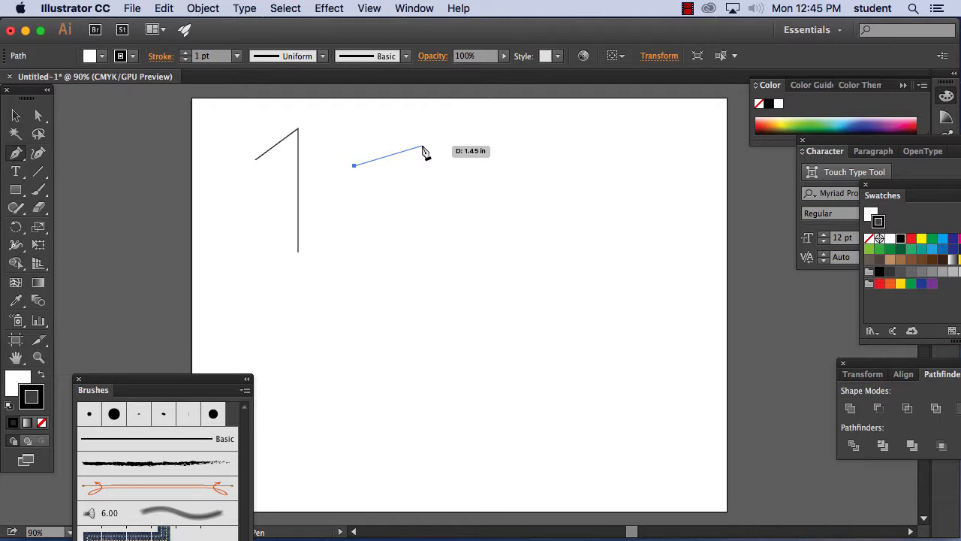
left_click_drag(422, 146, 457, 261)
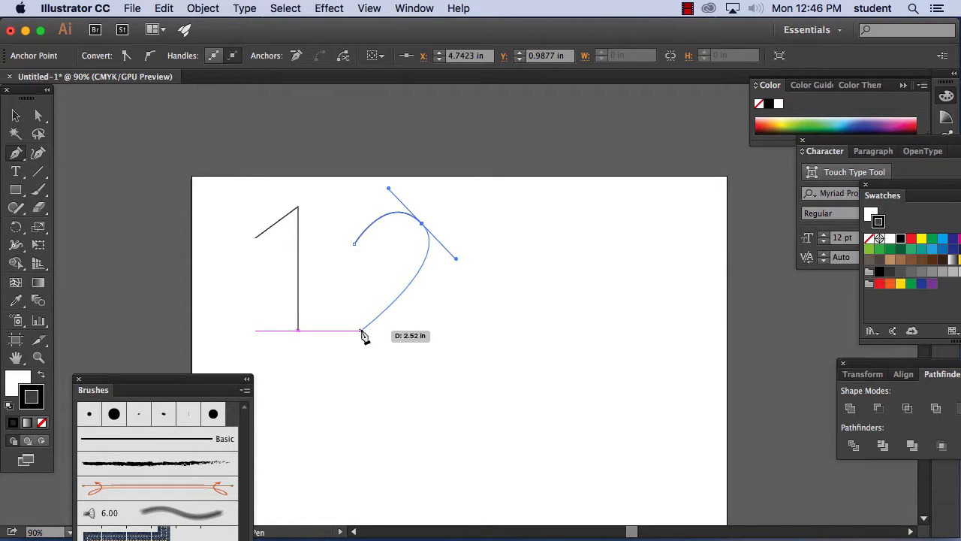
left_click(360, 330)
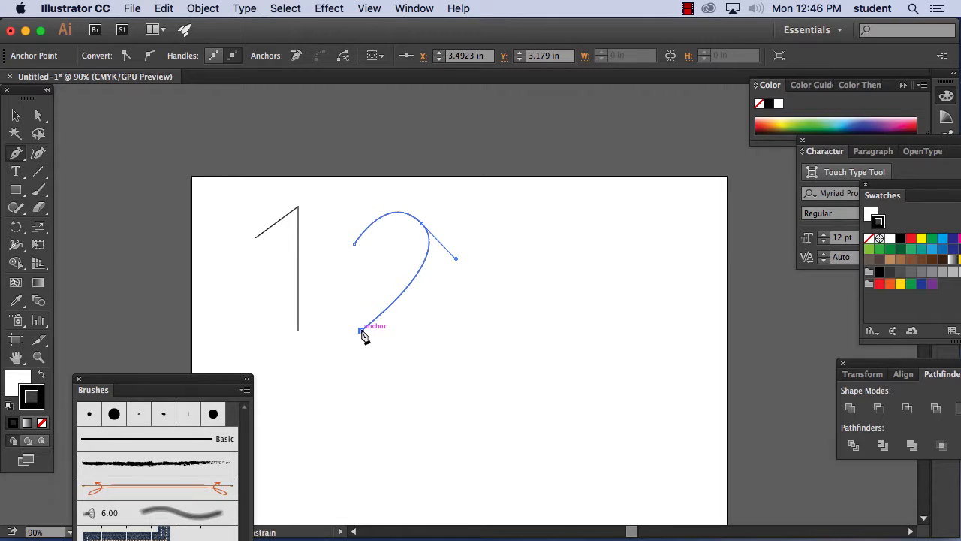
left_click(430, 330)
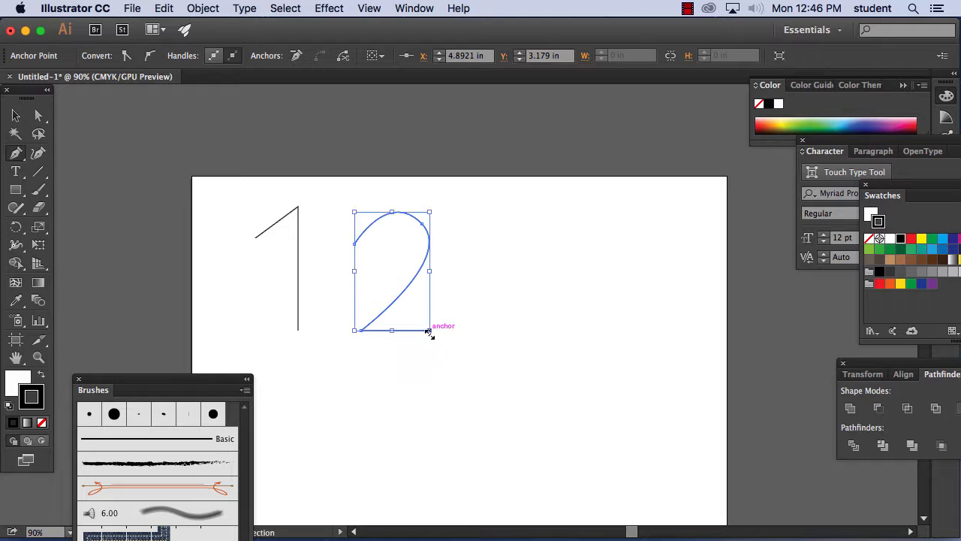
left_click(431, 339, "super")
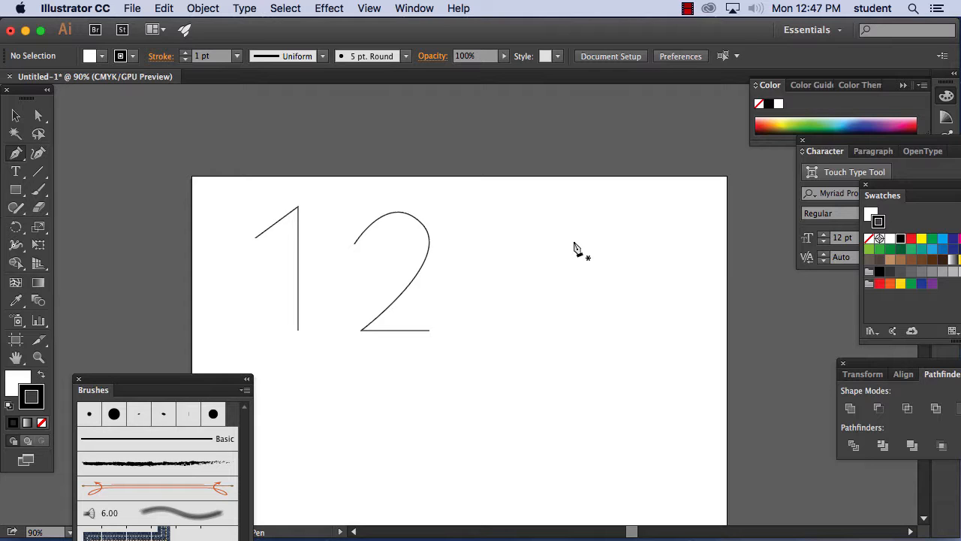
Draw a straight vertical path about 2.37 in tall beside the 2, with a middle anchor point, and end the path
left_click(517, 212)
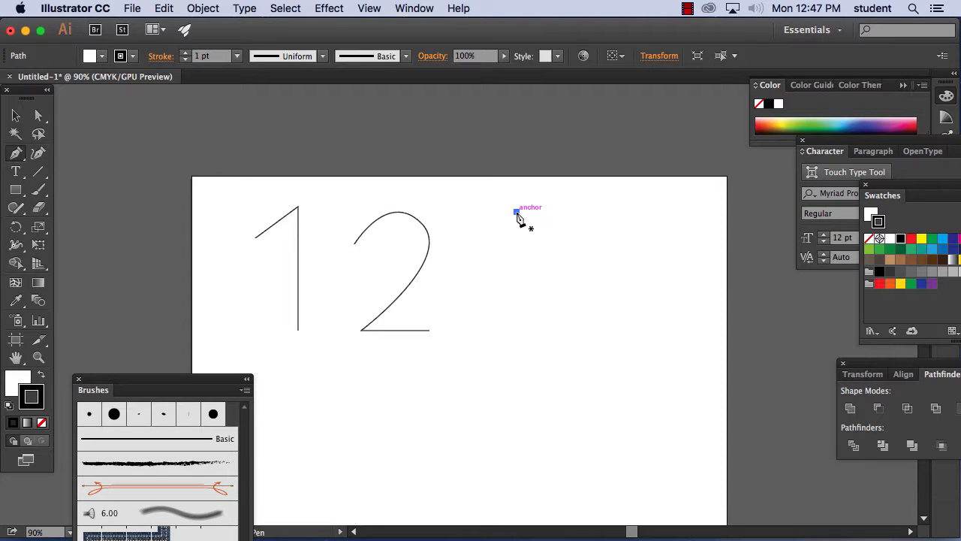
left_click(516, 268)
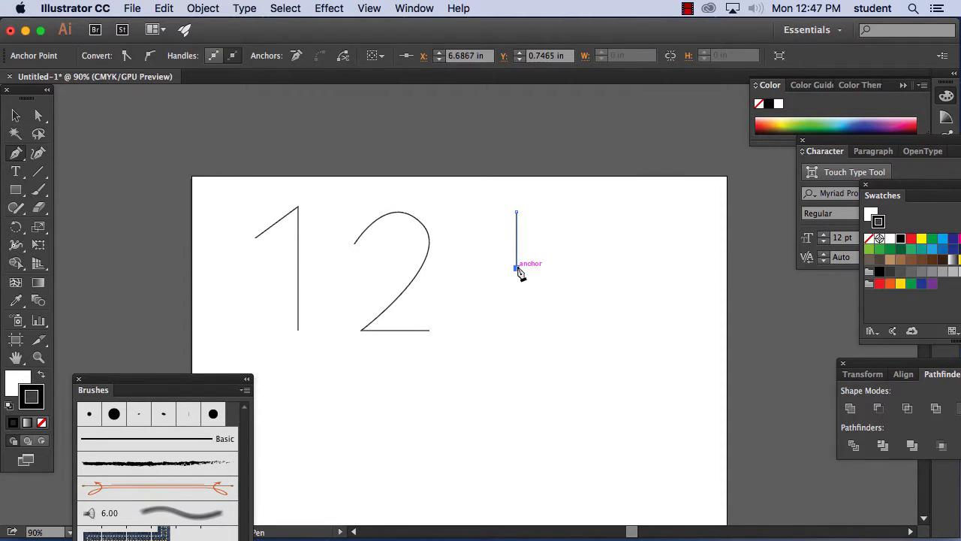
left_click(517, 329)
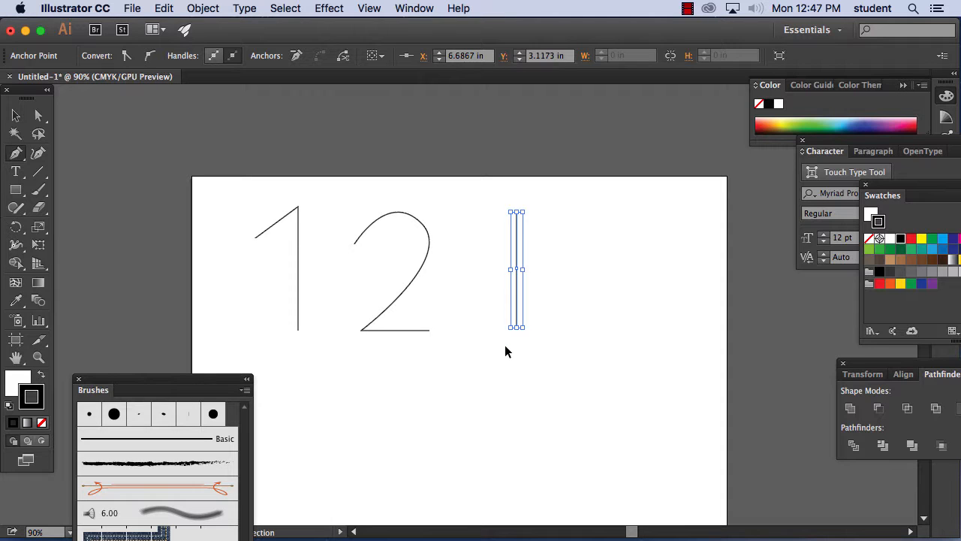
left_click(506, 348, "super")
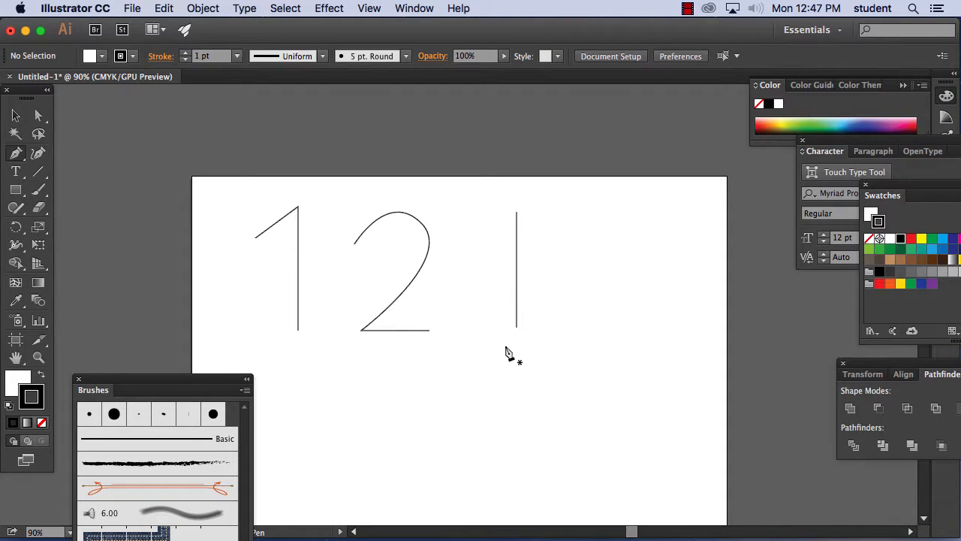
With the Anchor Point Tool, curve the vertical path at its middle anchor and flip one handle across to form a numeral 3
left_click(15, 155)
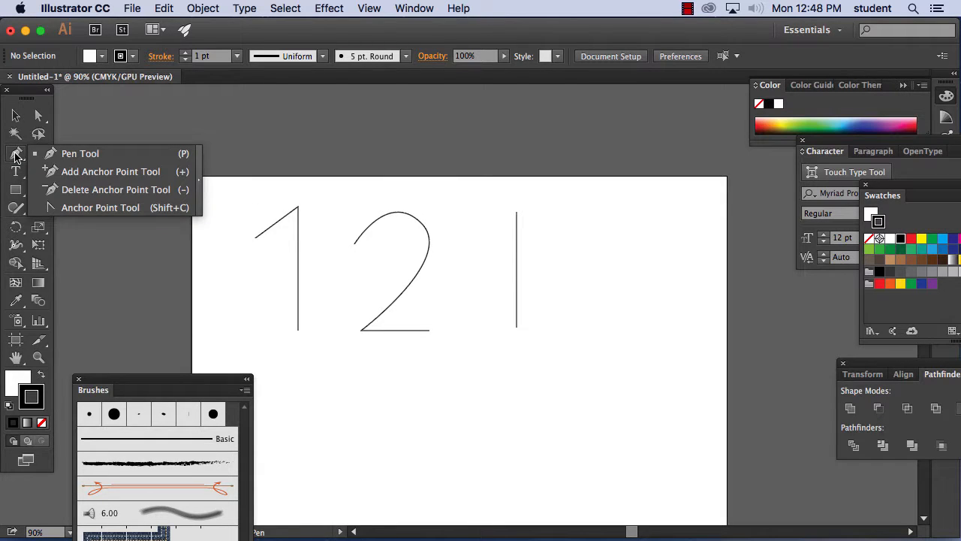
left_click(80, 209)
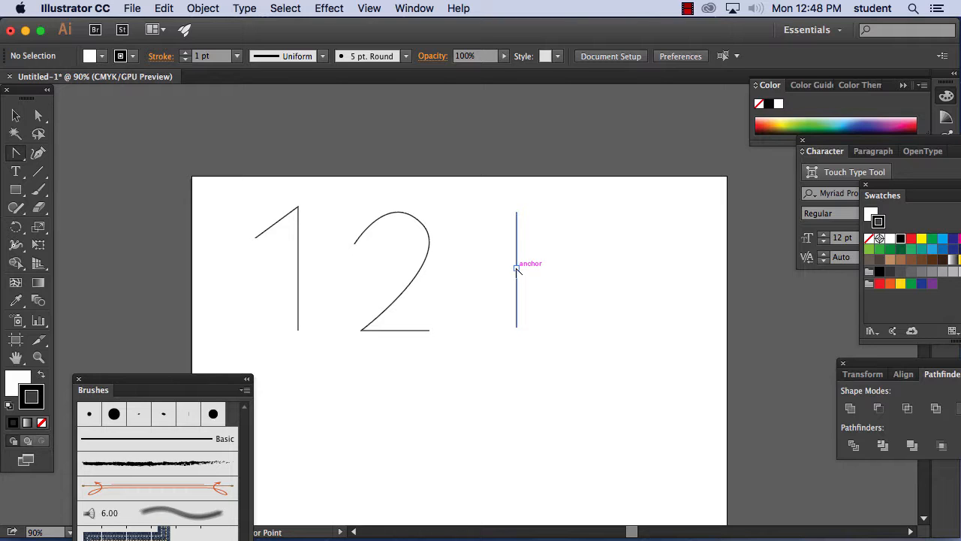
left_click_drag(516, 269, 586, 272)
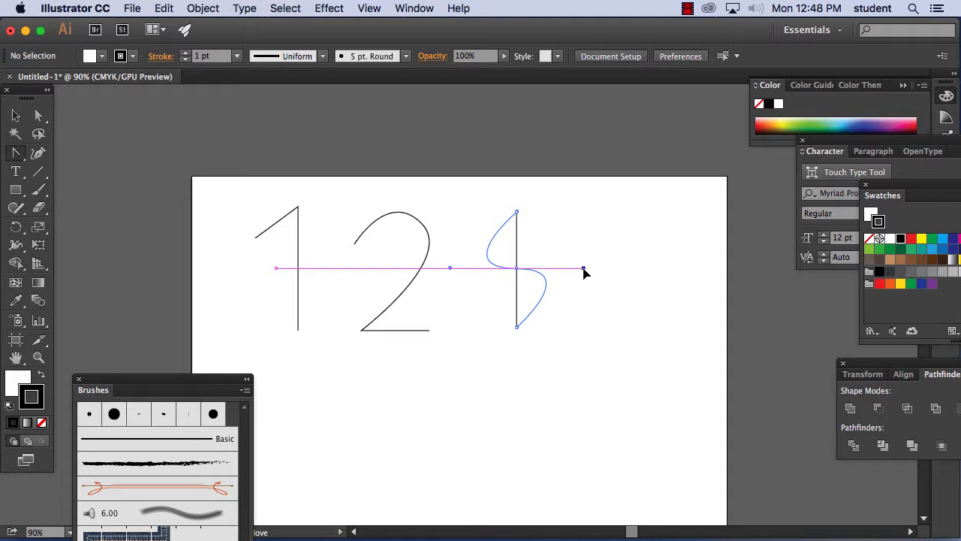
left_click_drag(586, 273, 584, 273)
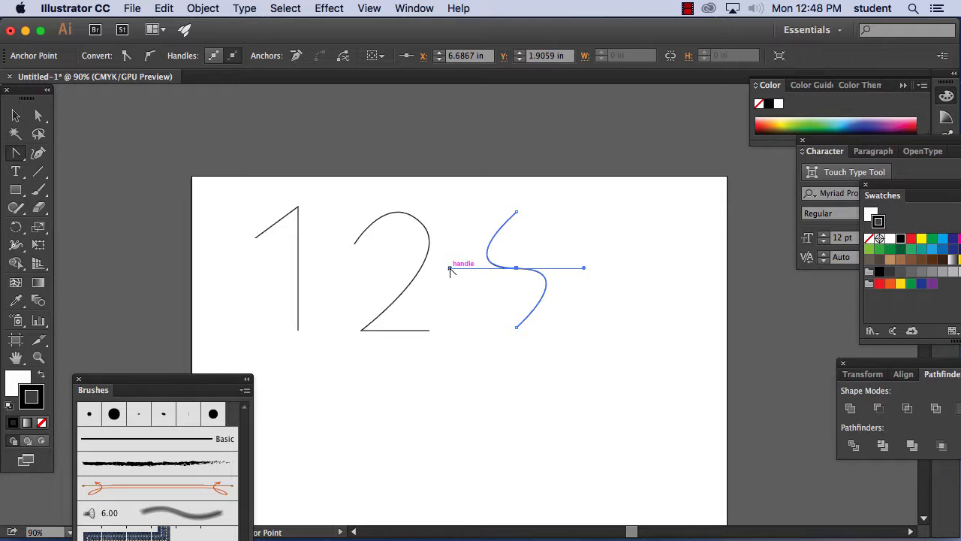
left_click_drag(450, 268, 587, 259)
Round the upper and lower ends of the 3 by pulling curve handles out of its two end anchors
key("super+equal")
key("super+equal")
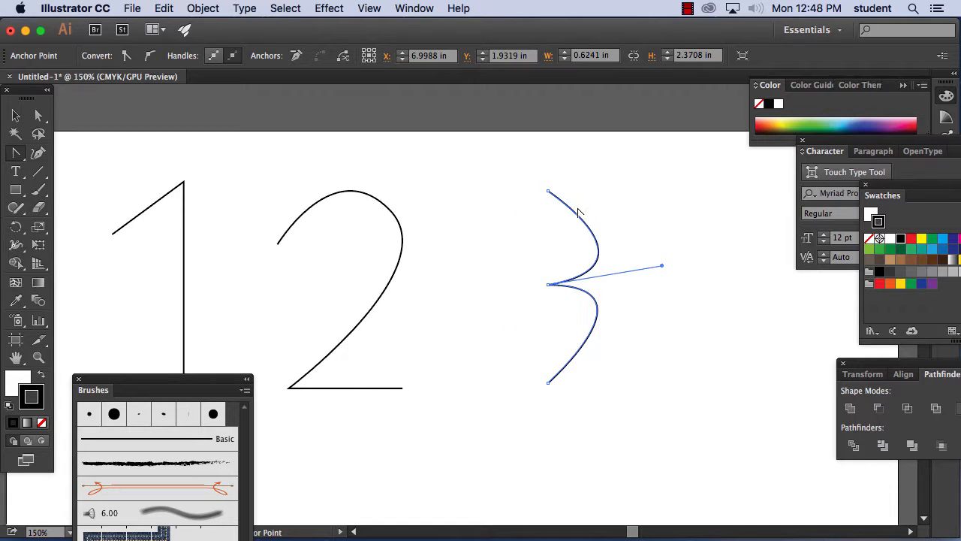
left_click_drag(548, 191, 607, 186)
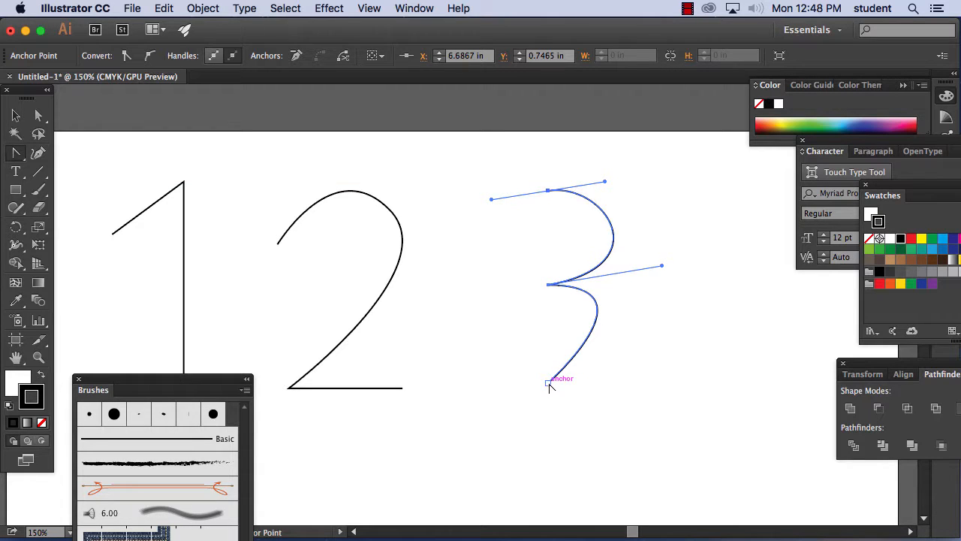
left_click_drag(549, 383, 492, 383)
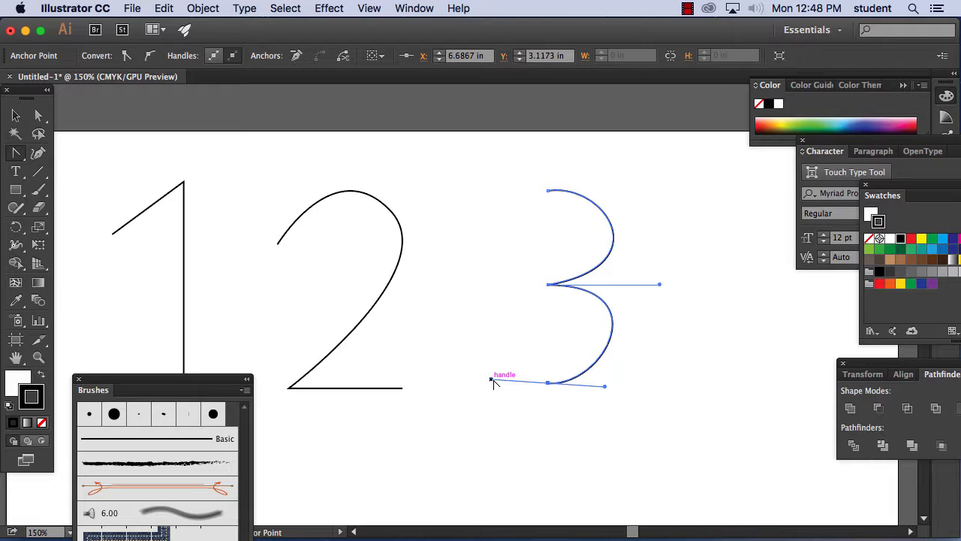
left_click(15, 154)
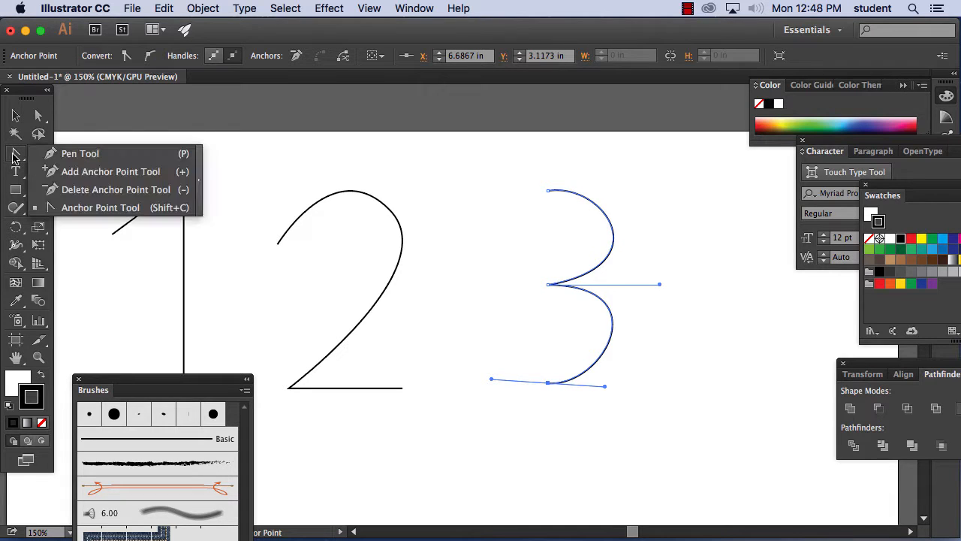
left_click(66, 208)
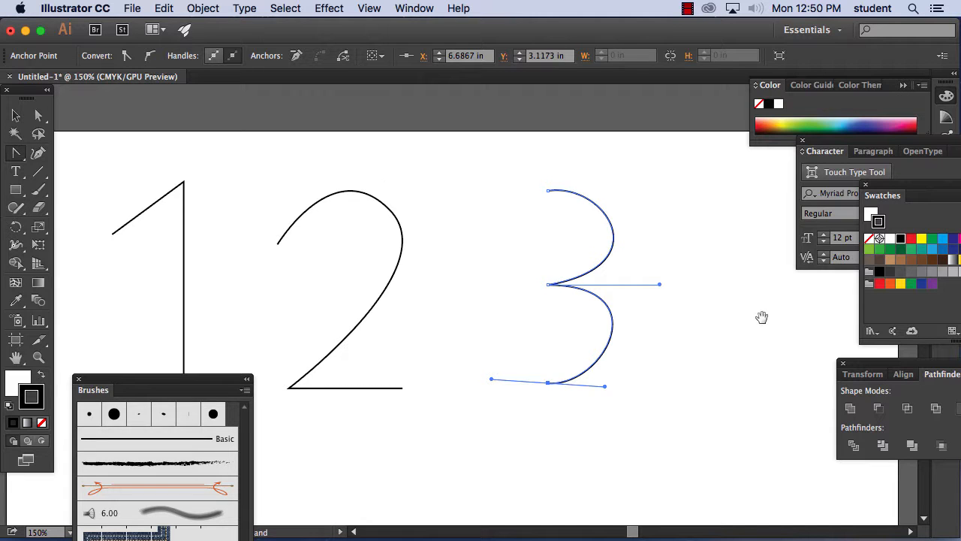
With the Pen tool, draw the vertical stem and the slanted stroke of a numeral 4 beside the 3
left_click_drag(665, 304, 364, 272)
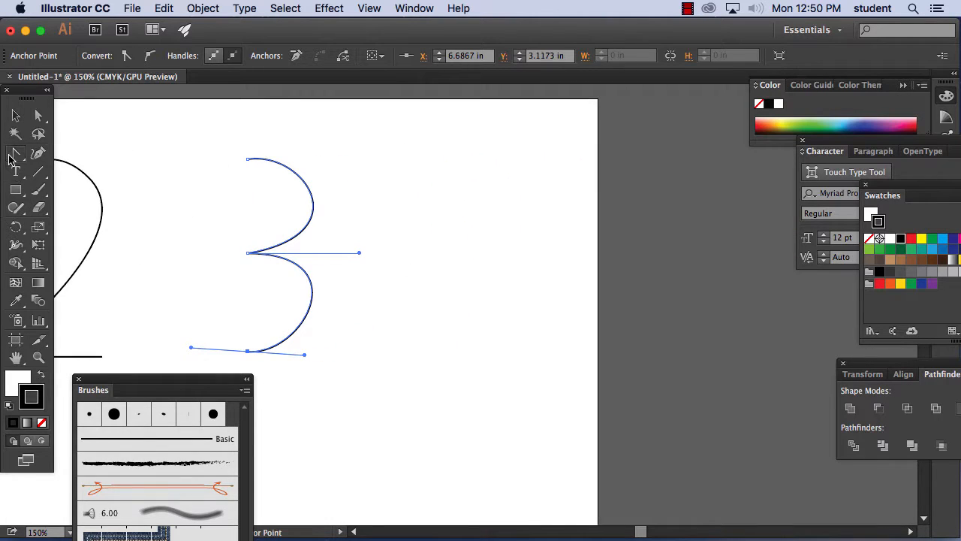
left_click_drag(13, 154, 75, 153)
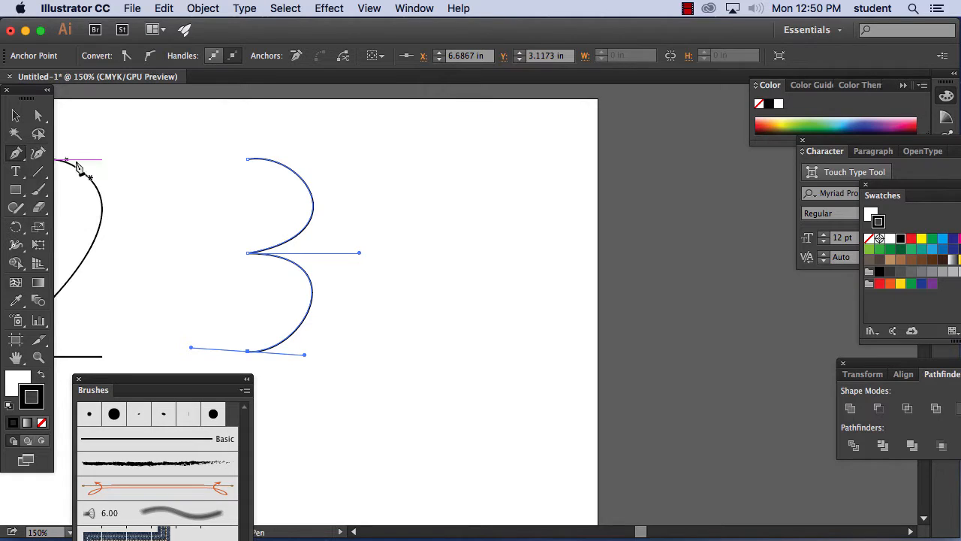
left_click(535, 374)
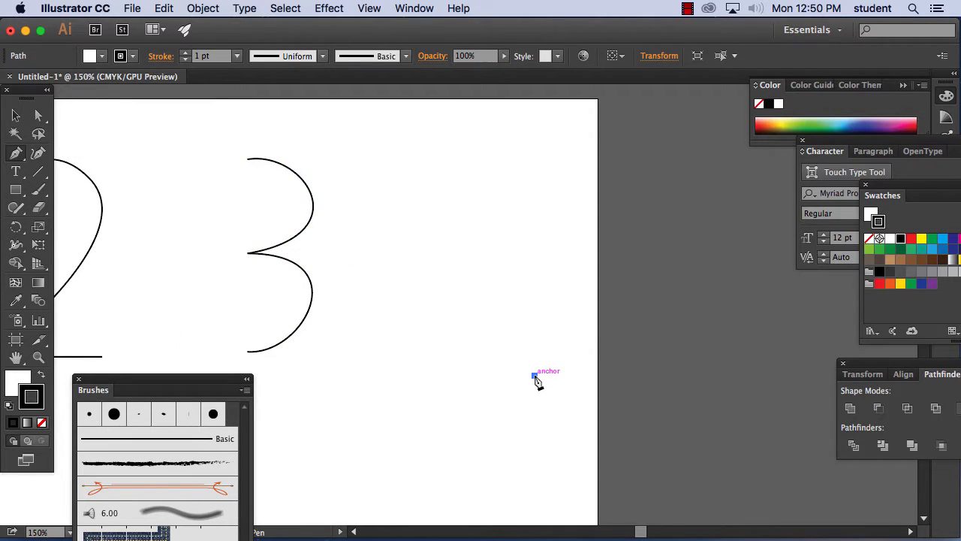
left_click(534, 136)
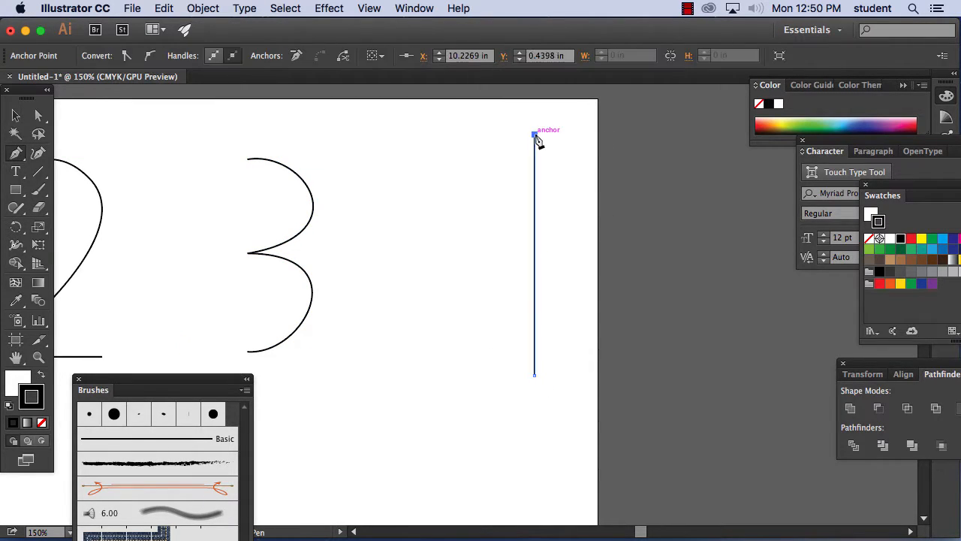
left_click(434, 246)
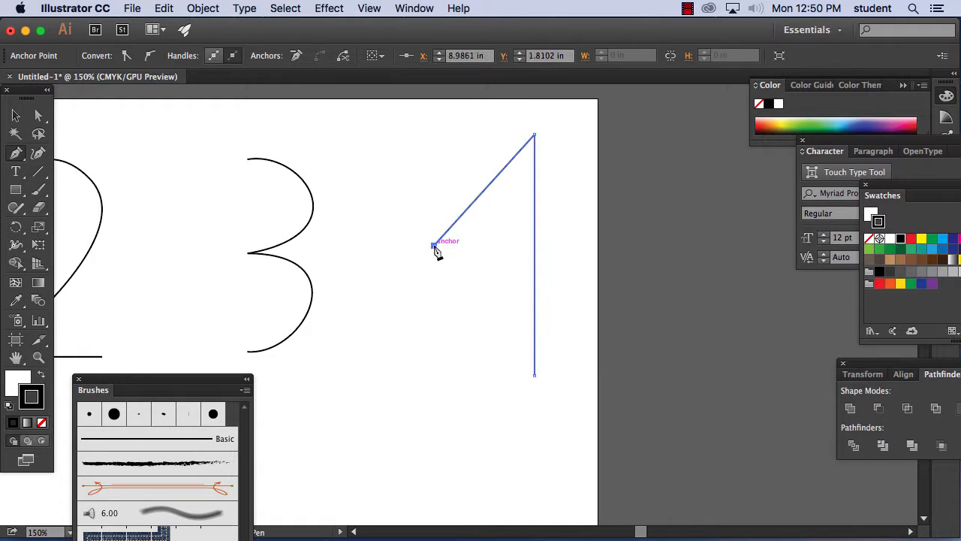
Try to draw the 4's crossbar by placing its end point directly on the vertical stem
left_click(534, 245)
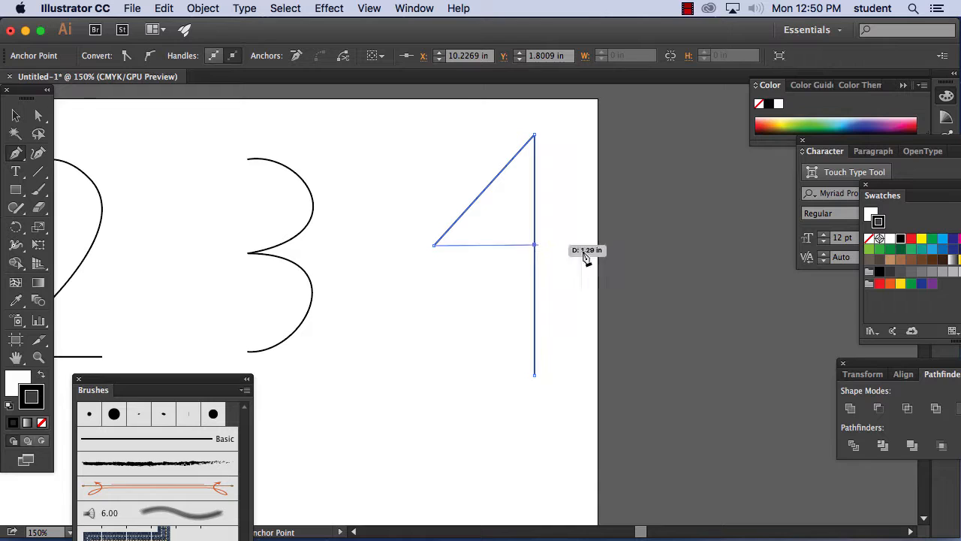
left_click(434, 245)
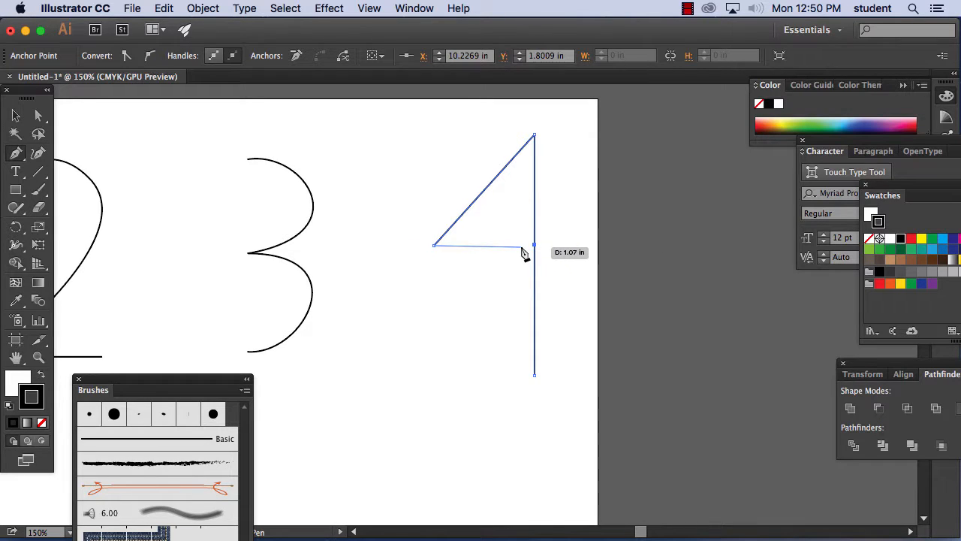
key("Escape")
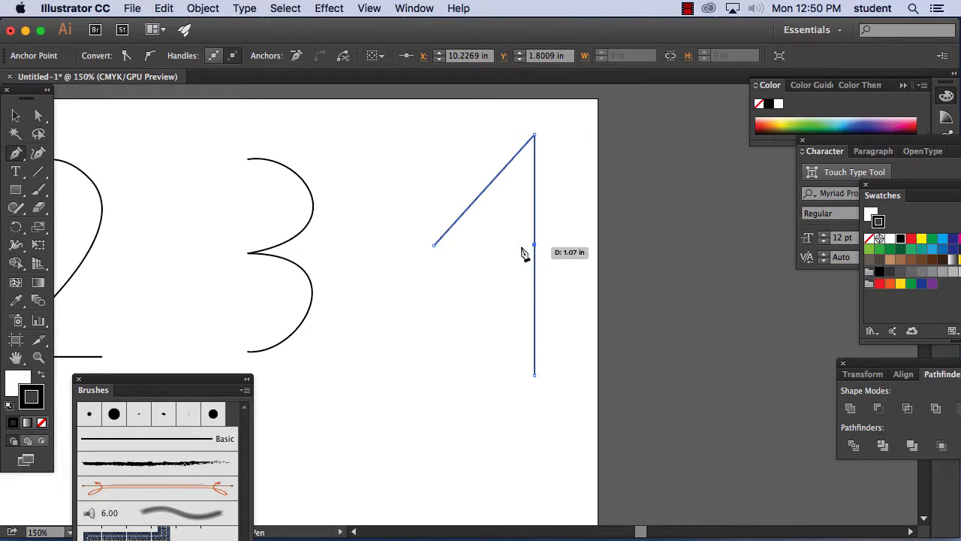
Draw the 4's crossbar to just short of the stem, and move its end anchor onto the stem with the Direct Selection Tool
left_click(434, 246)
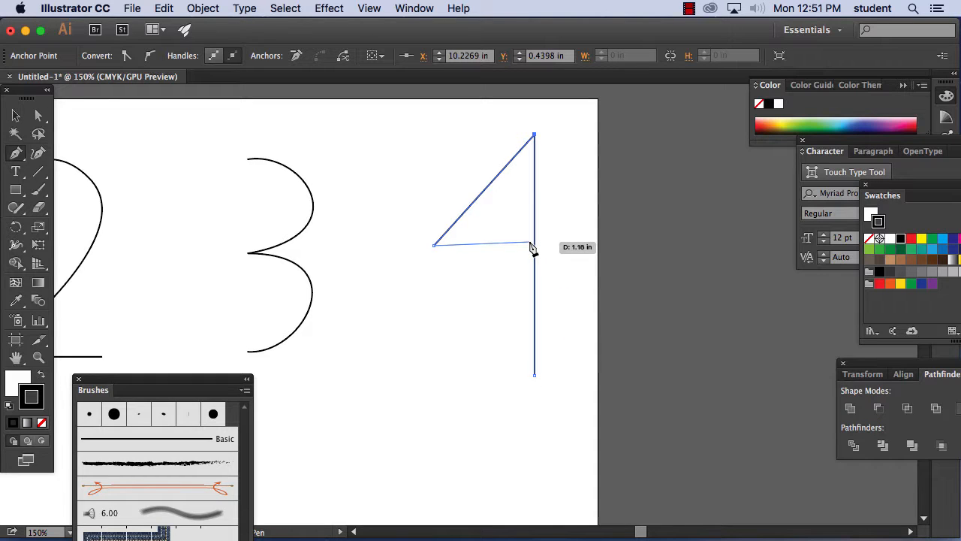
left_click(529, 241)
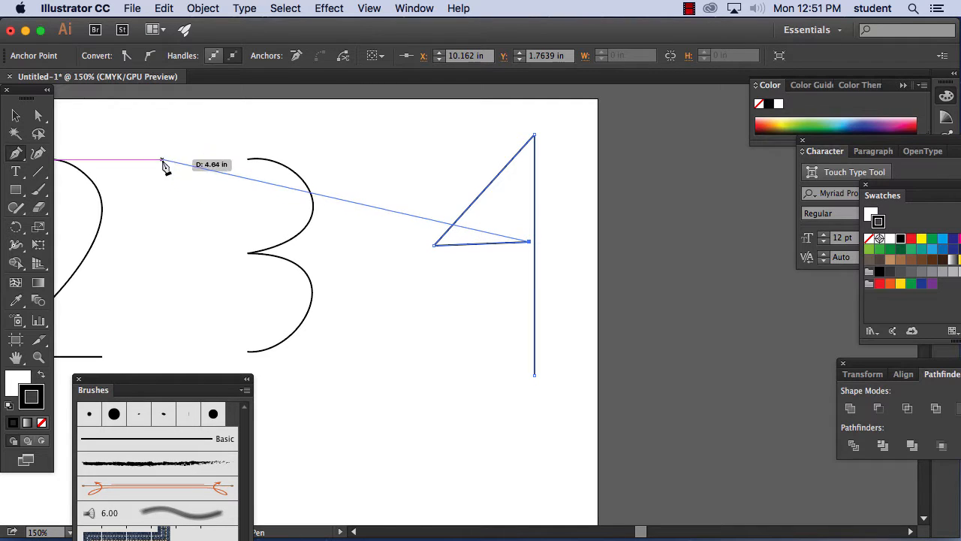
left_click(41, 116)
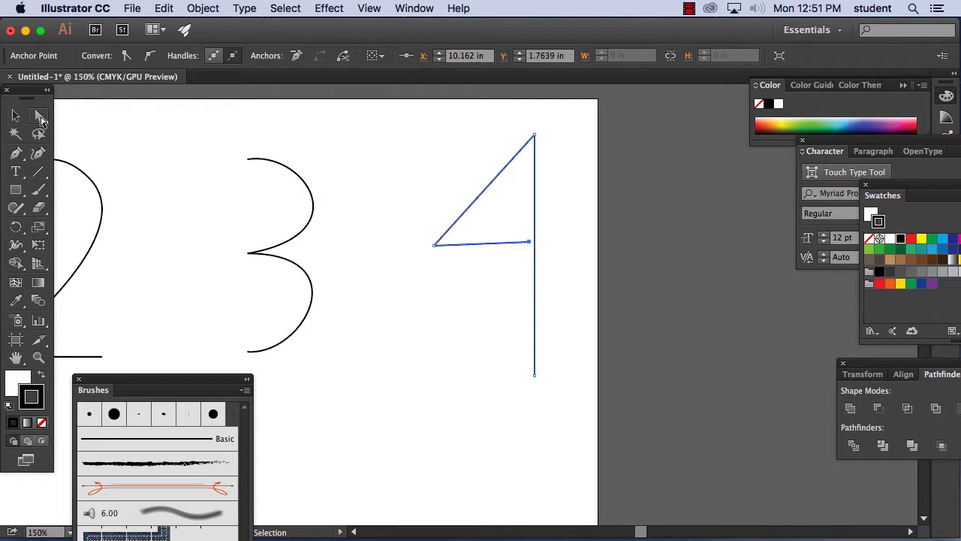
left_click(530, 243)
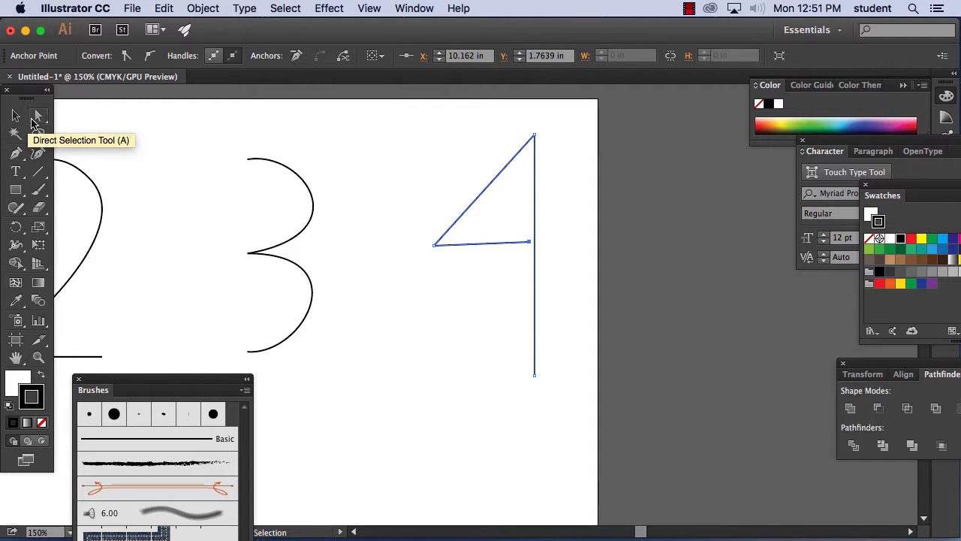
left_click_drag(529, 241, 535, 242)
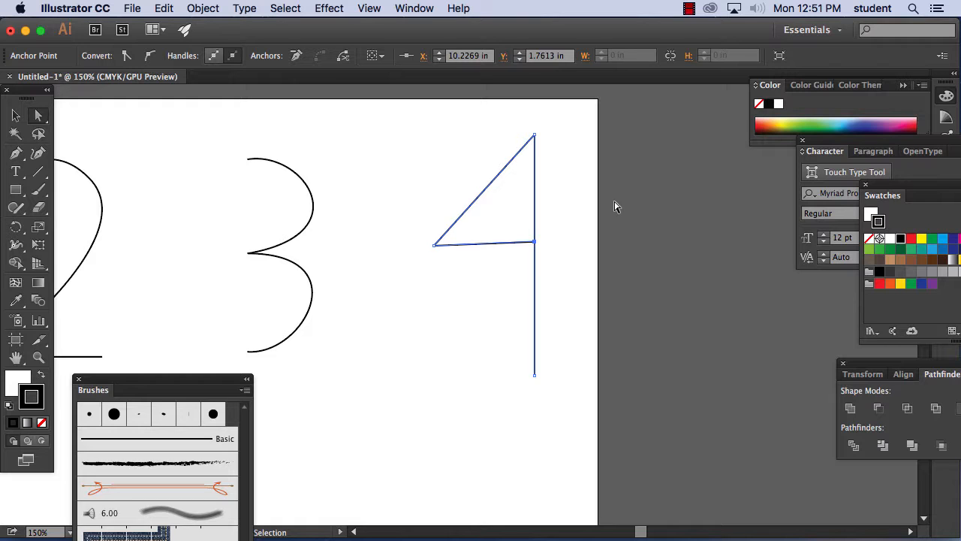
Close the Brushes panel and, with the Pen tool, draw the 5's top bar about 1.2 in long and its vertical stroke about 1.4 in long
key("super+minus")
key("super+minus")
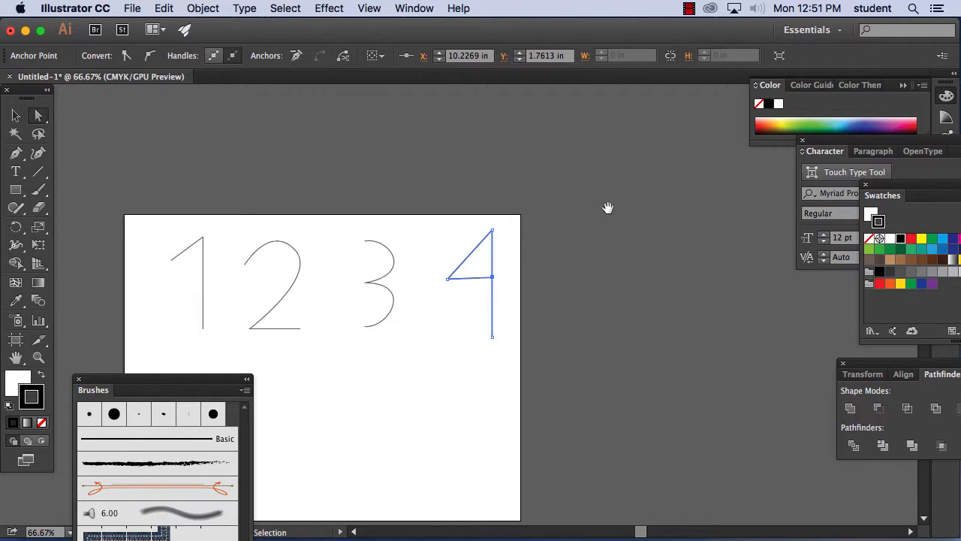
left_click_drag(413, 259, 455, 200)
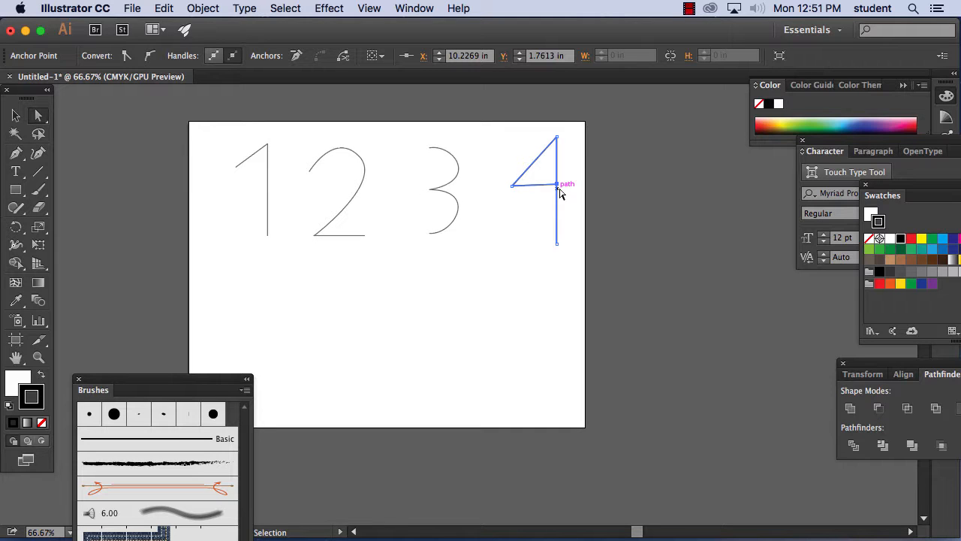
key("super+plus")
key("super+plus")
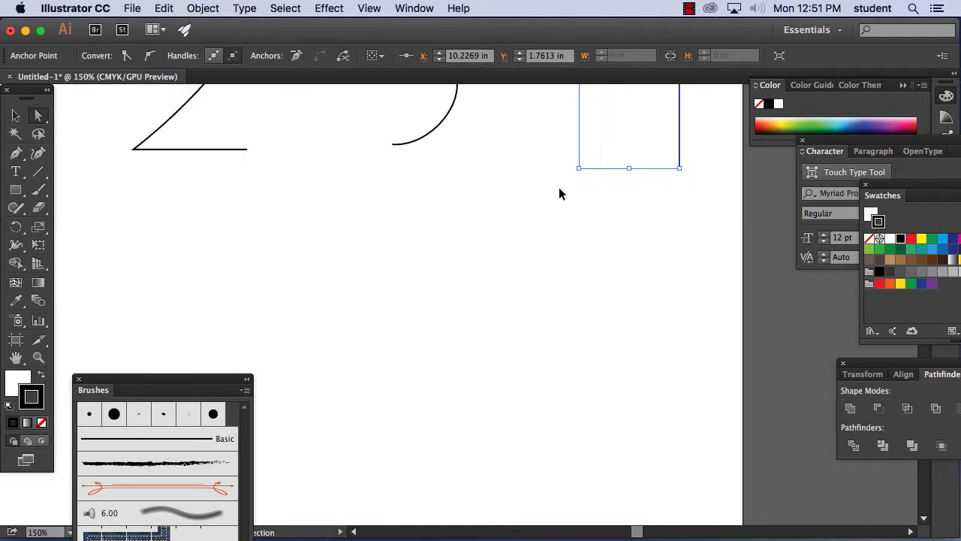
left_click_drag(558, 187, 428, 320)
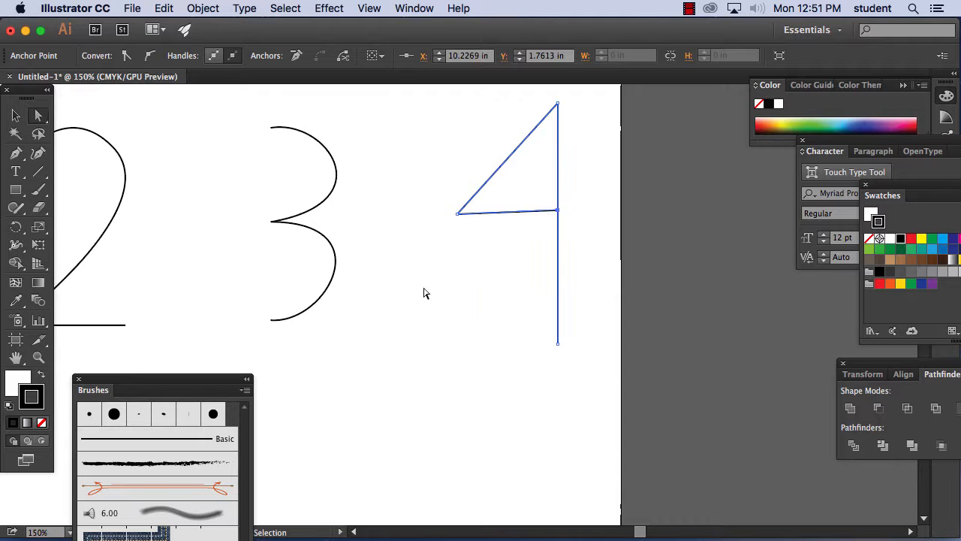
key("space")
left_click_drag(248, 289, 429, 253)
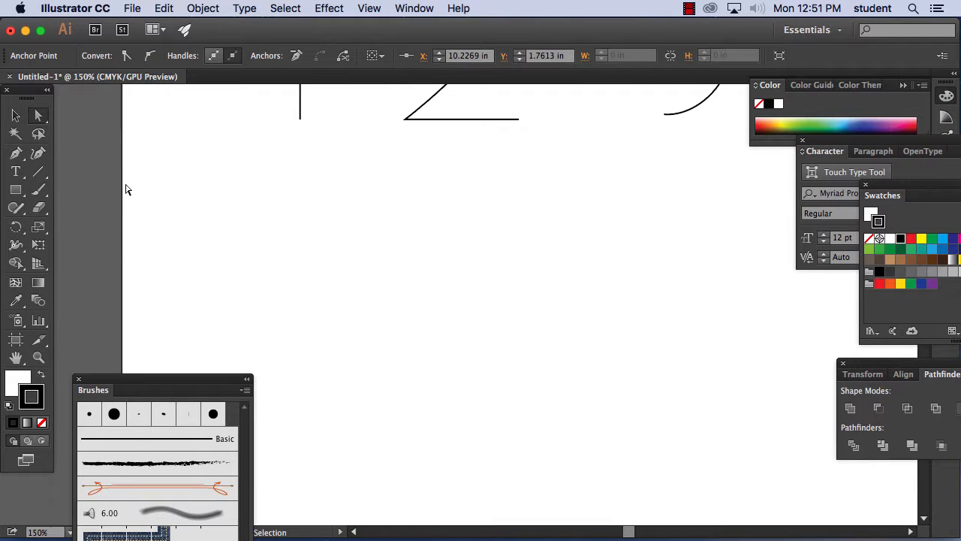
left_click(15, 153)
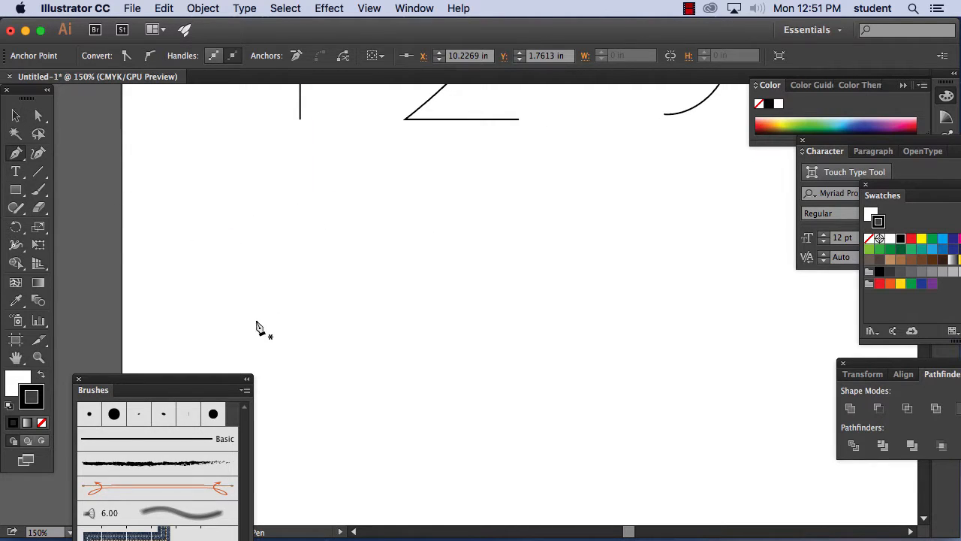
left_click(78, 379)
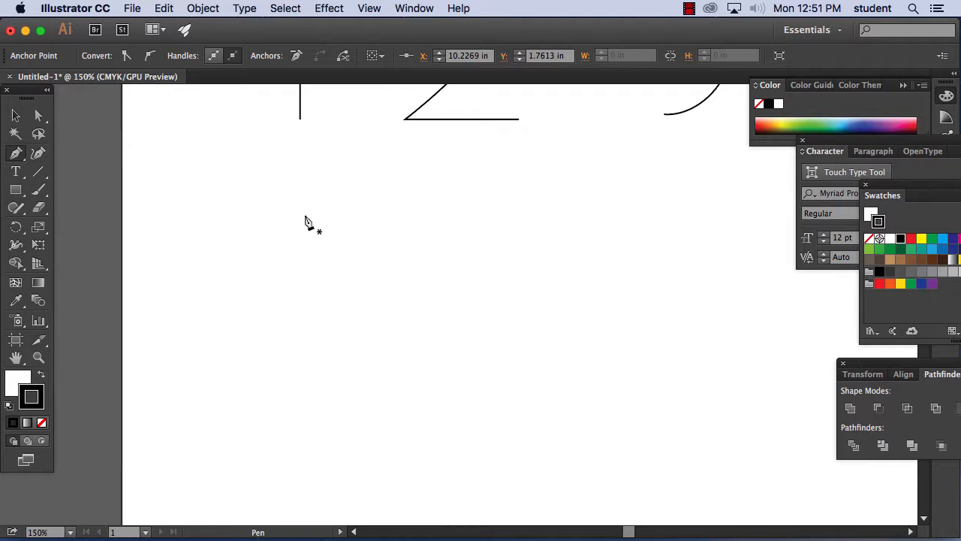
left_click(301, 216)
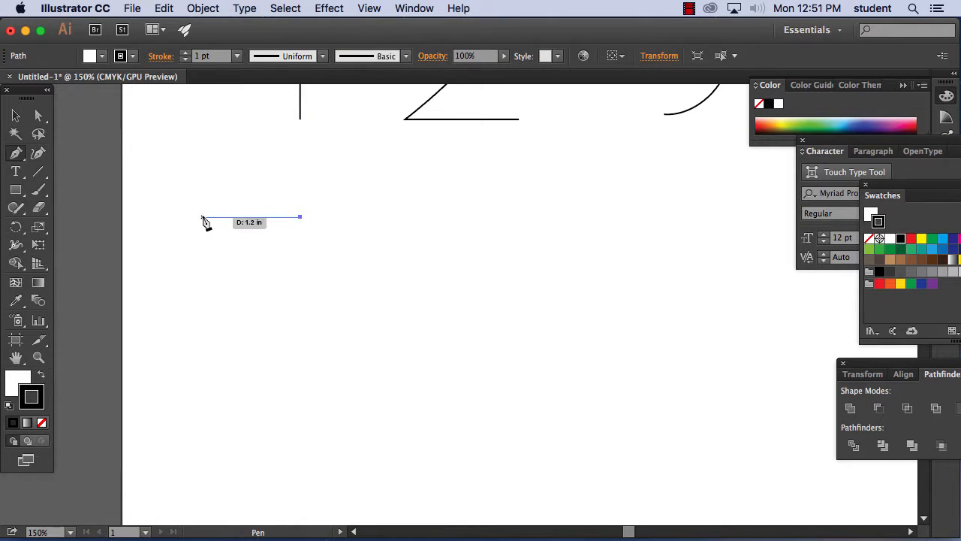
left_click(204, 217)
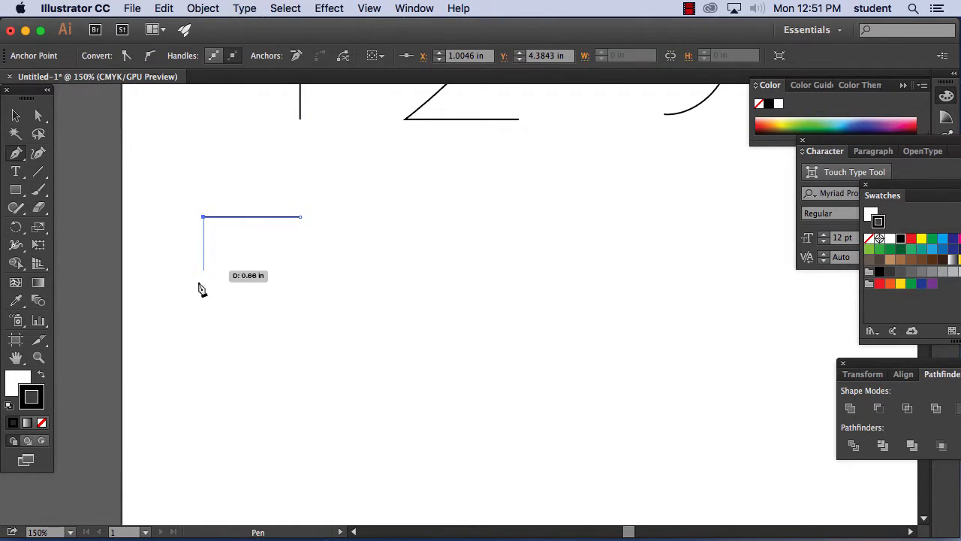
left_click(203, 331)
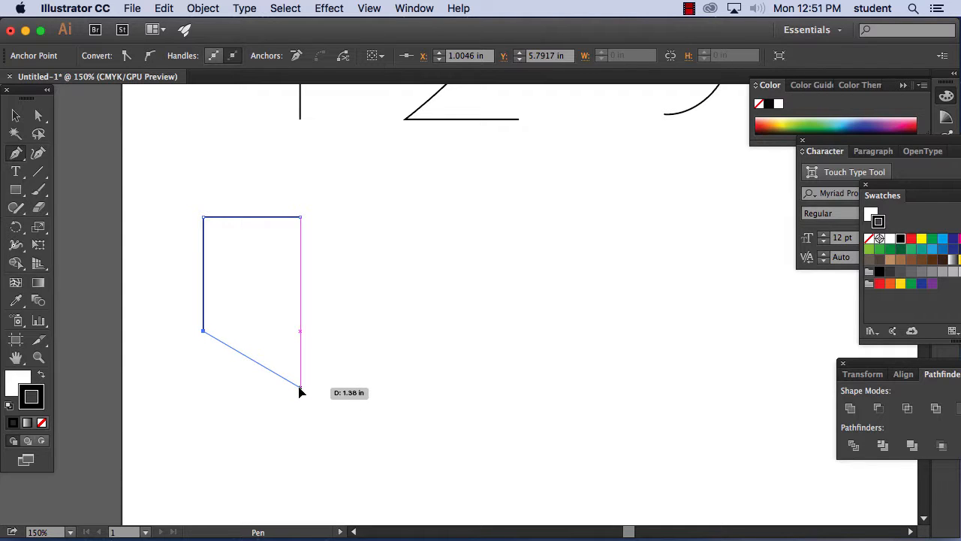
Draw the rounded bowl of the 5 using a vertical curve handle at its widest point, and end the path
left_click_drag(300, 388, 299, 477)
key("shift")
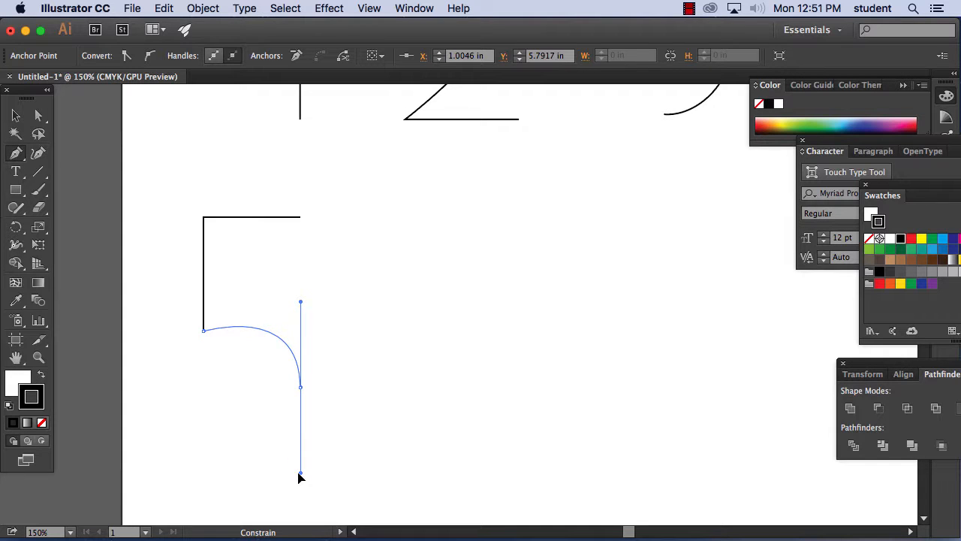
left_click_drag(299, 477, 300, 476)
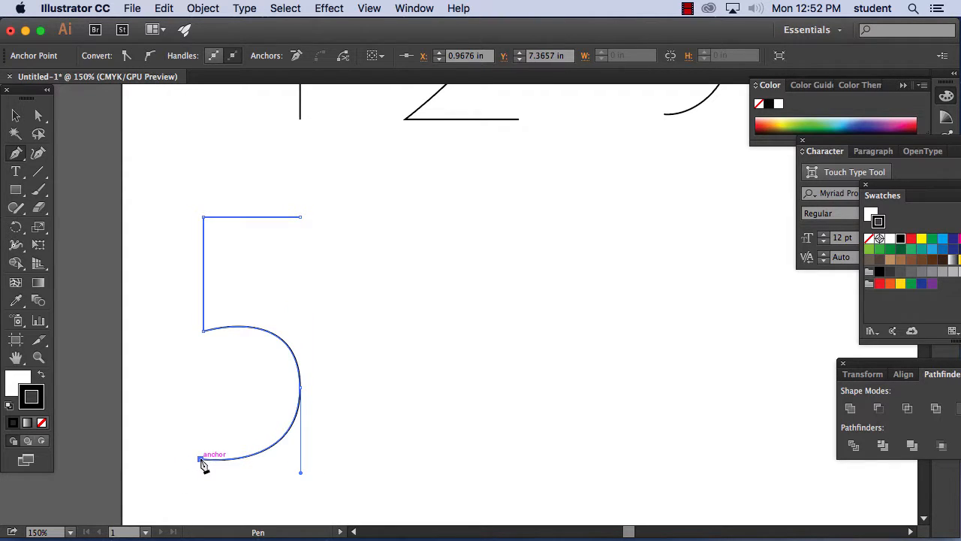
left_click_drag(200, 458, 258, 381)
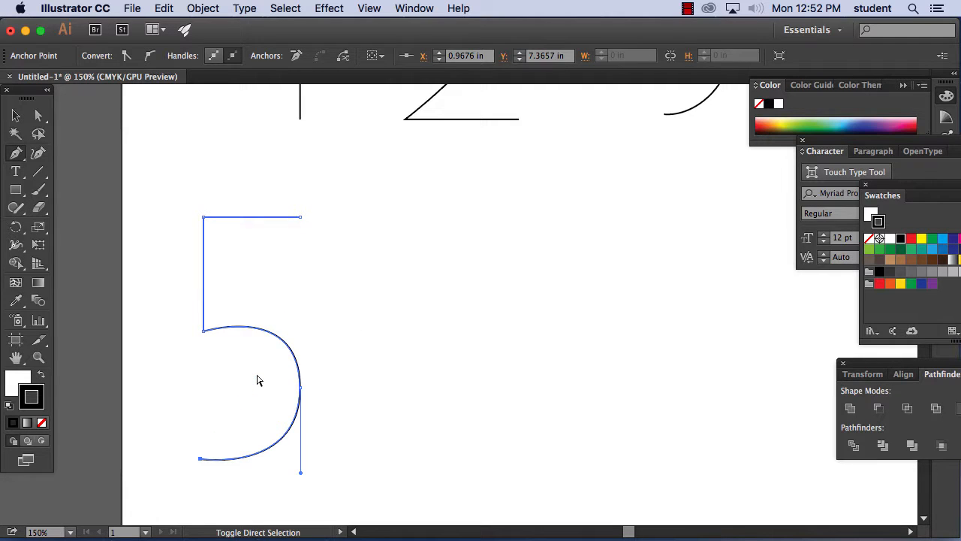
left_click(257, 381, "super")
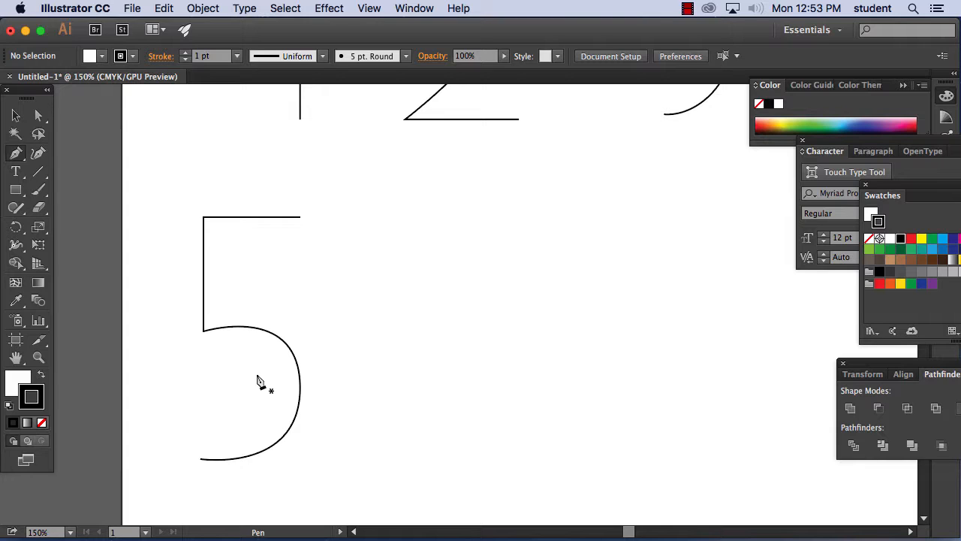
With the Pen tool, draw a numeral 6 beside the 5 as one continuous curve looping back to its left side
left_click(509, 207)
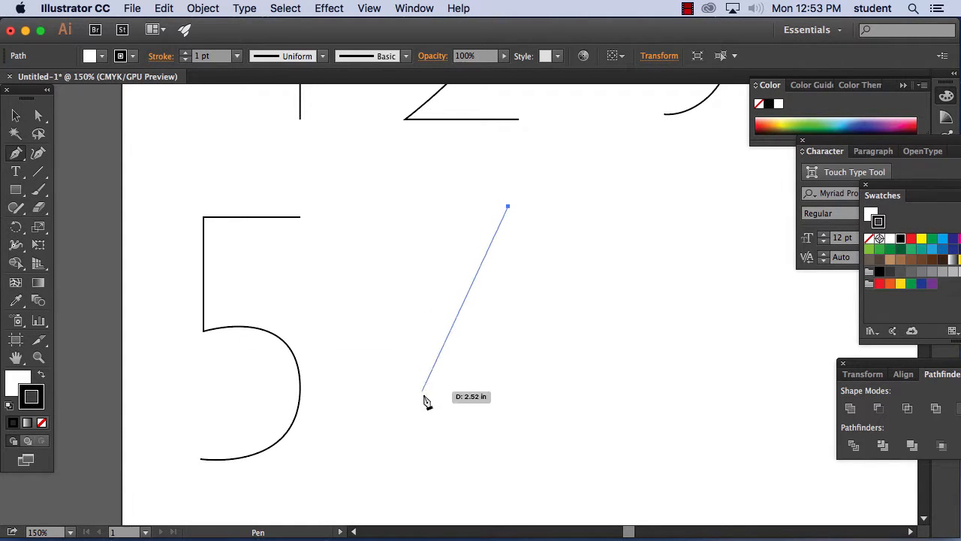
left_click_drag(430, 393, 534, 497)
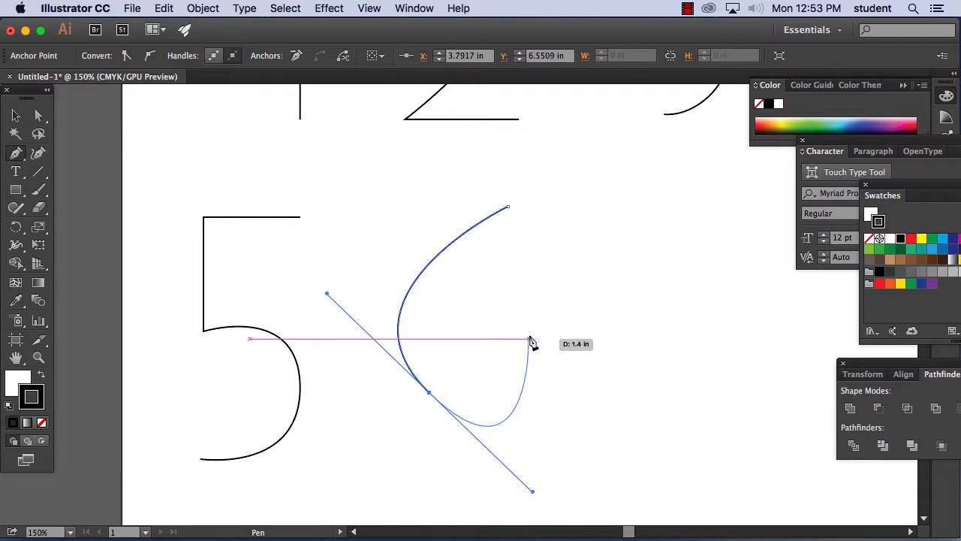
left_click_drag(537, 339, 508, 305)
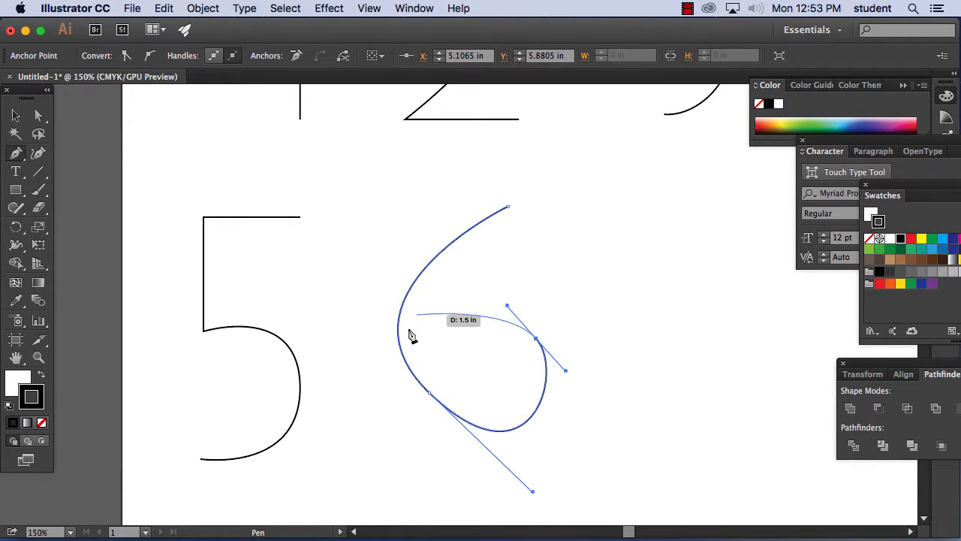
left_click_drag(408, 349, 410, 420)
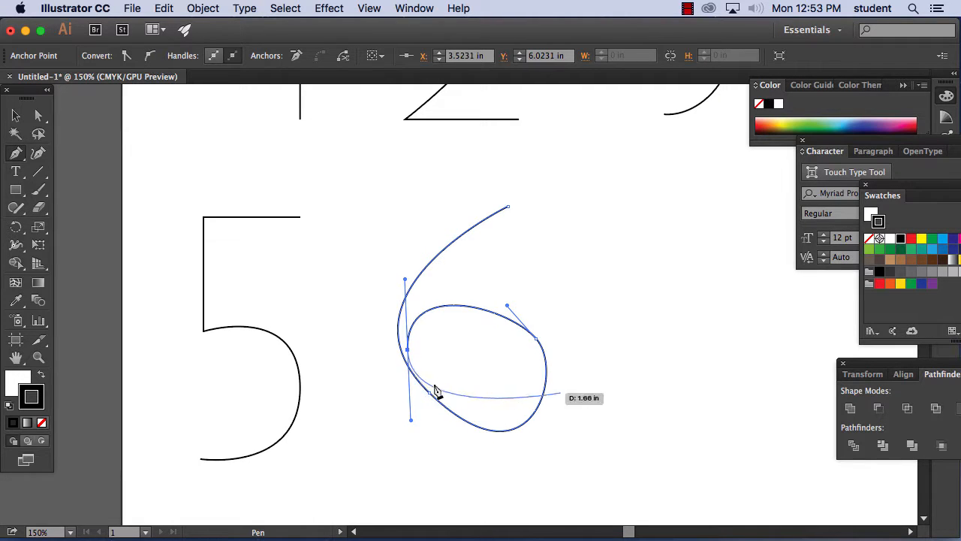
With the Direct Selection Tool, reposition the 6's left-side anchors and adjust its curve handles to make the loop rounder and join the stem
left_click(39, 115)
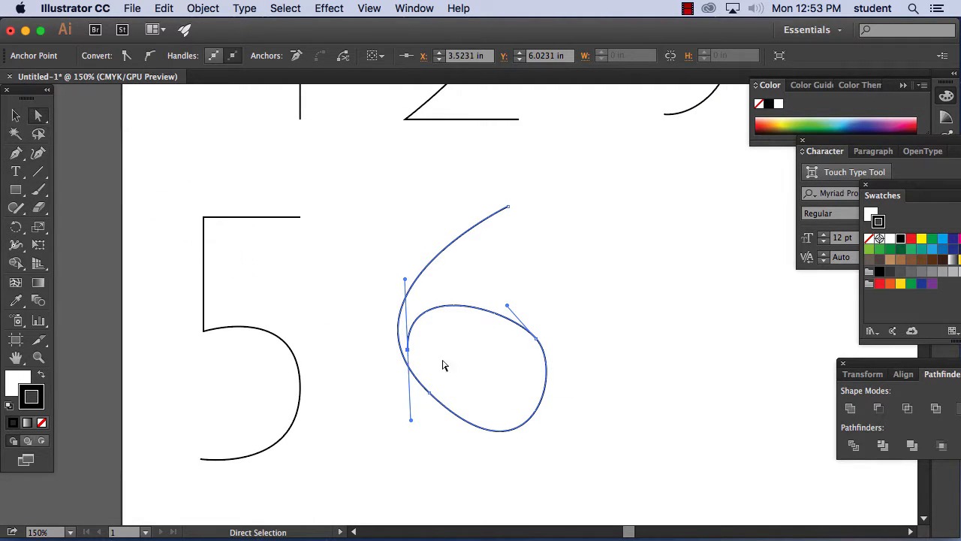
left_click_drag(411, 353, 406, 361)
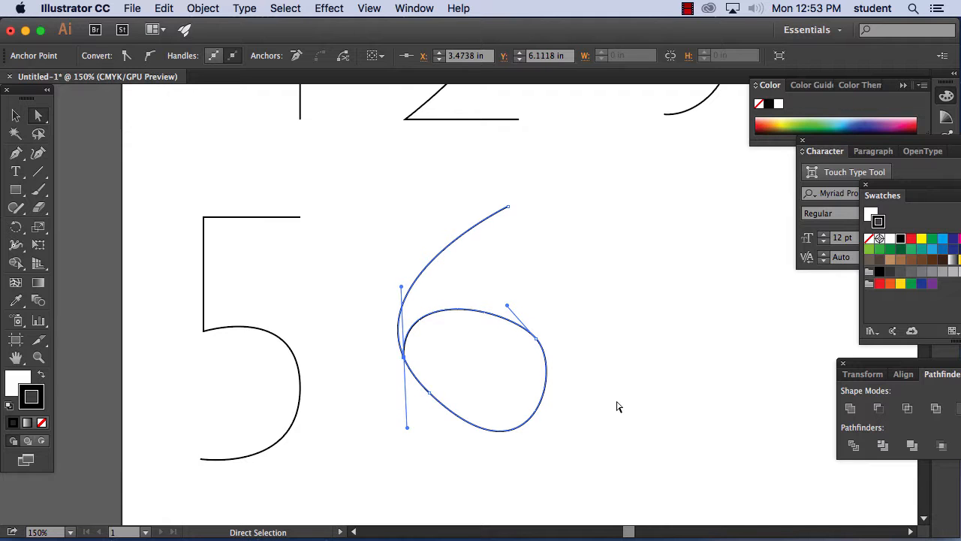
left_click_drag(430, 397, 411, 431)
left_click_drag(404, 358, 391, 401)
left_click_drag(390, 315, 391, 284)
left_click_drag(547, 333, 586, 395)
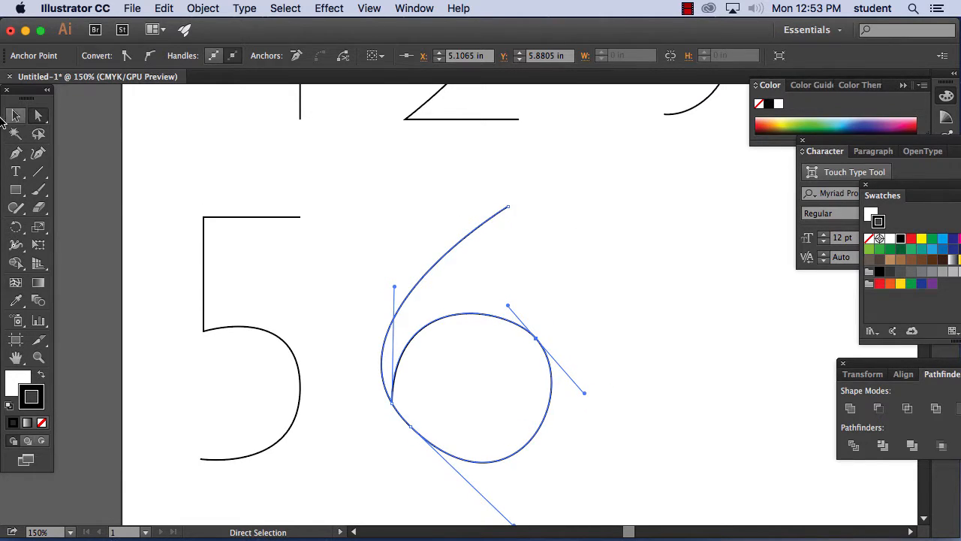
Round the 6's upper end with the Anchor Point Tool, and slightly shorten the curve handle on its lower-left anchor
left_click(17, 153)
left_click_drag(17, 153, 100, 210)
left_click_drag(509, 208, 432, 184)
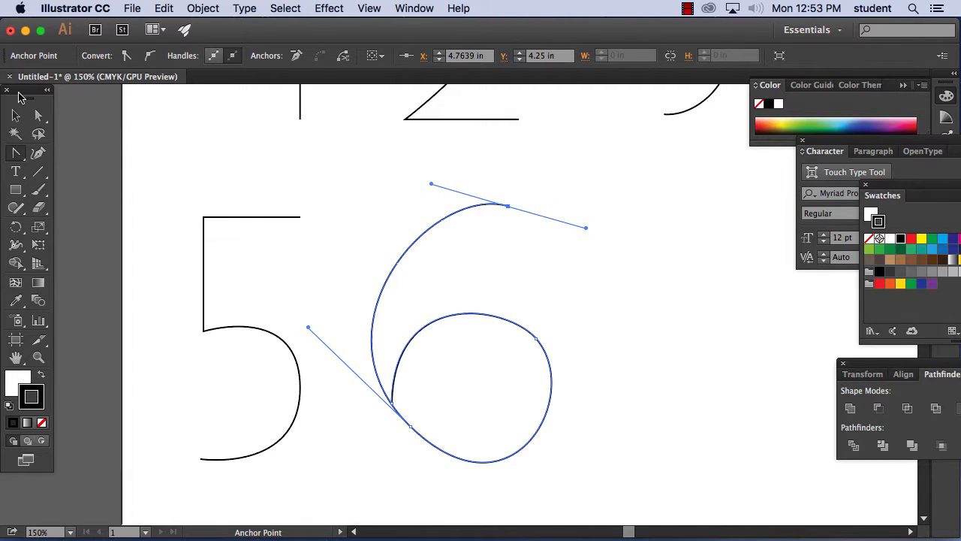
left_click(39, 118)
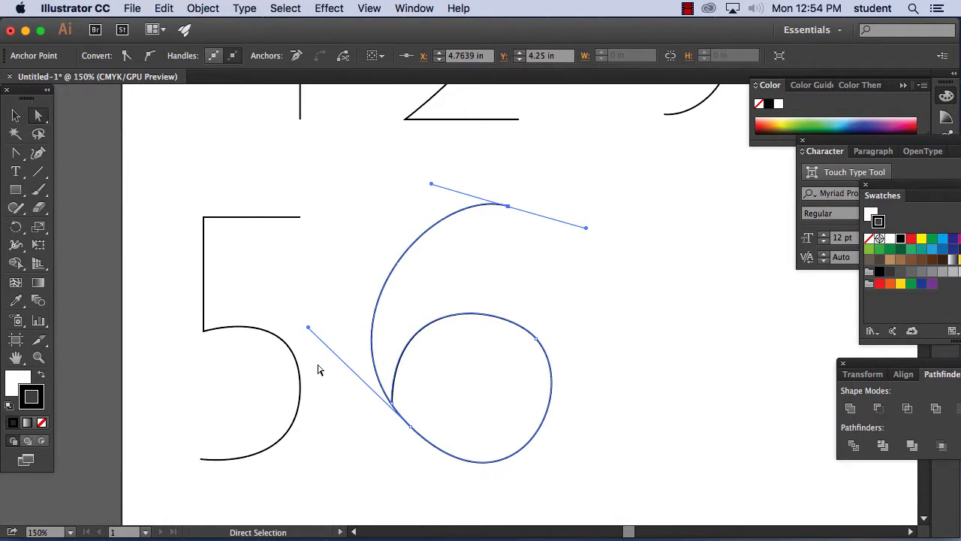
left_click_drag(309, 329, 315, 337)
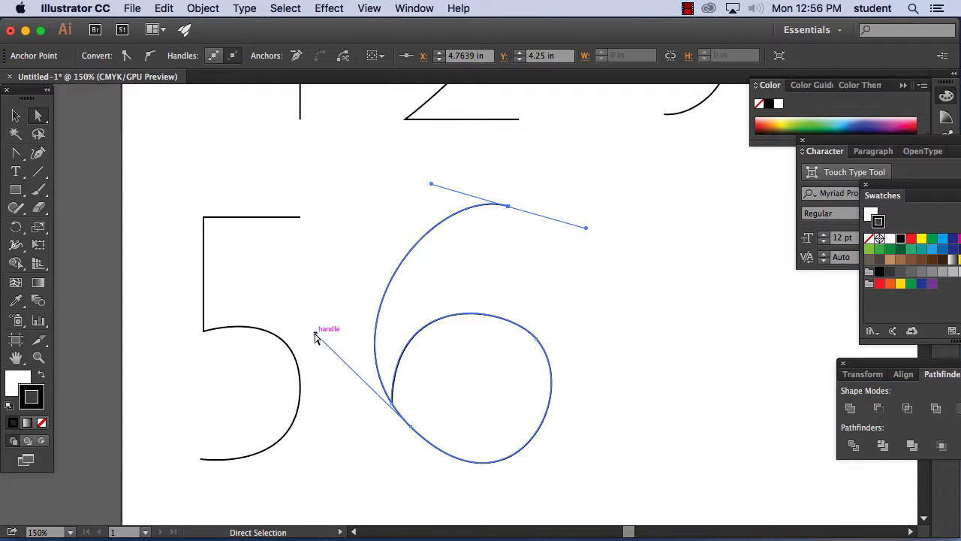
With the Pen tool, draw the upper right curve of a numeral 8 beside the 6, about 1.6 in tall with horizontal handles
key("super+minus")
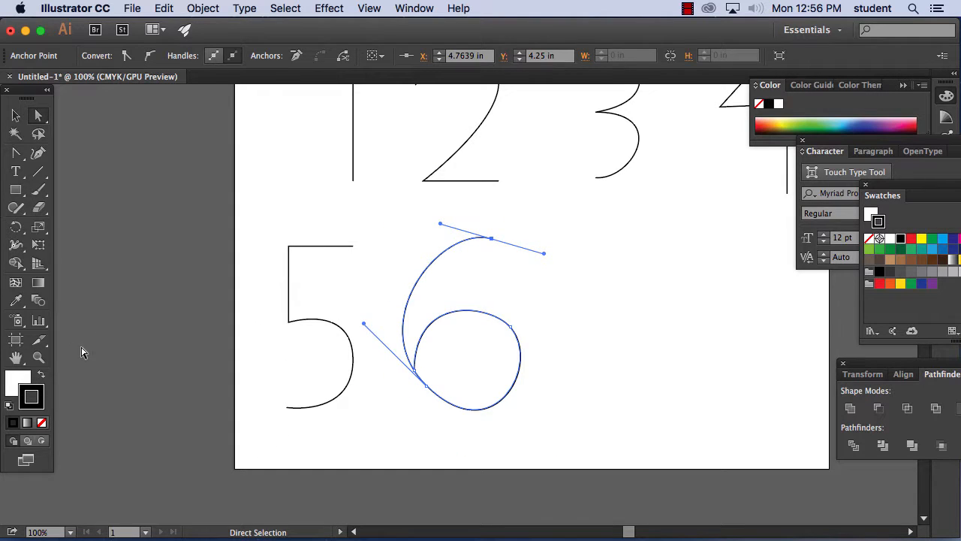
key("space")
left_click_drag(576, 389, 498, 257)
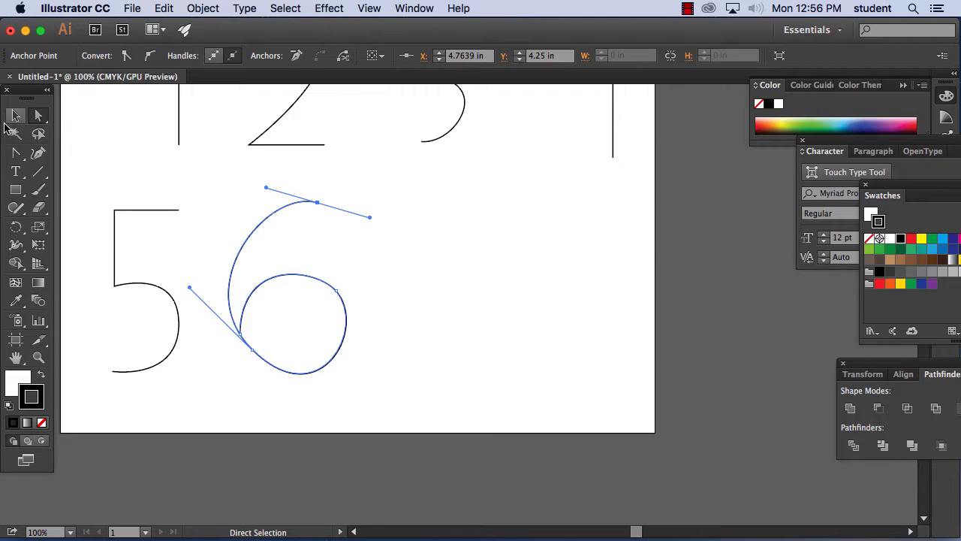
left_click_drag(16, 153, 70, 158)
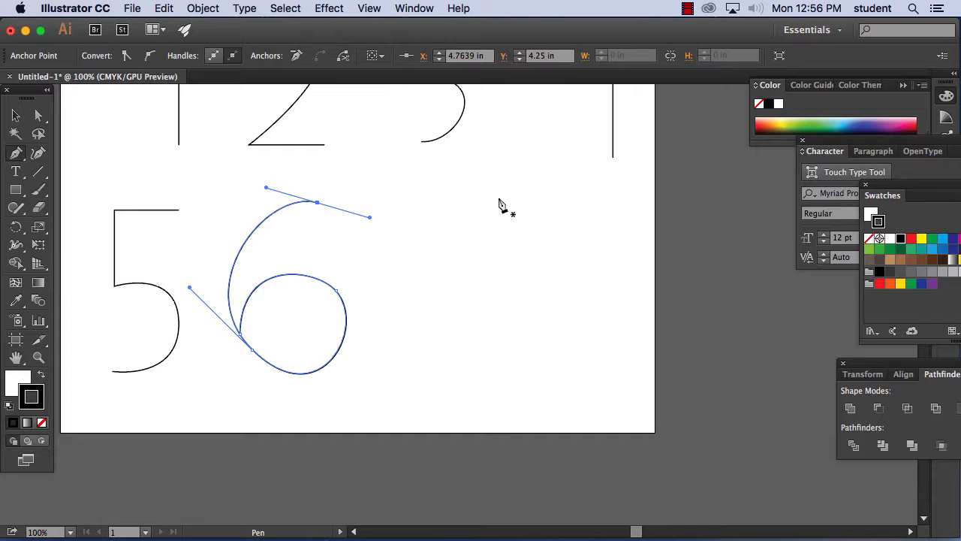
left_click_drag(499, 198, 547, 201)
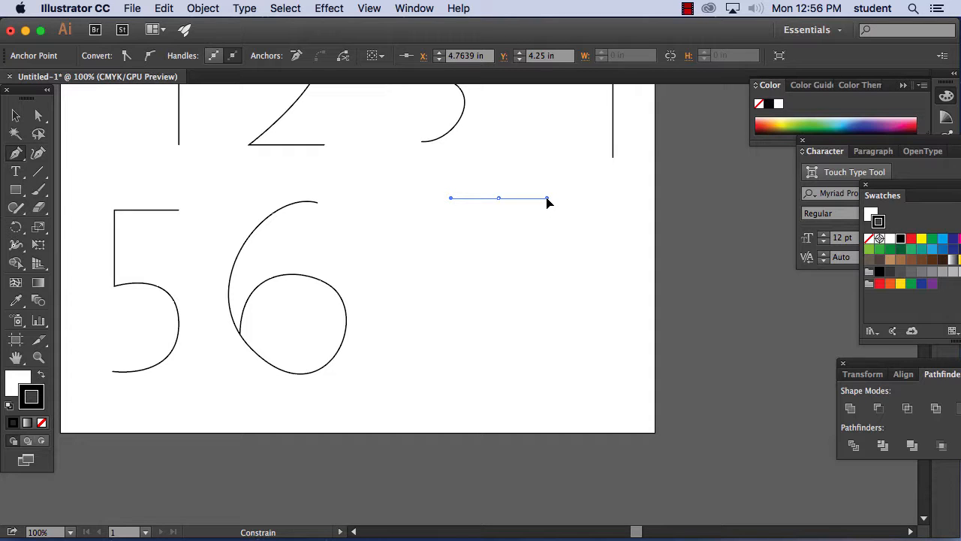
left_click_drag(547, 198, 573, 199)
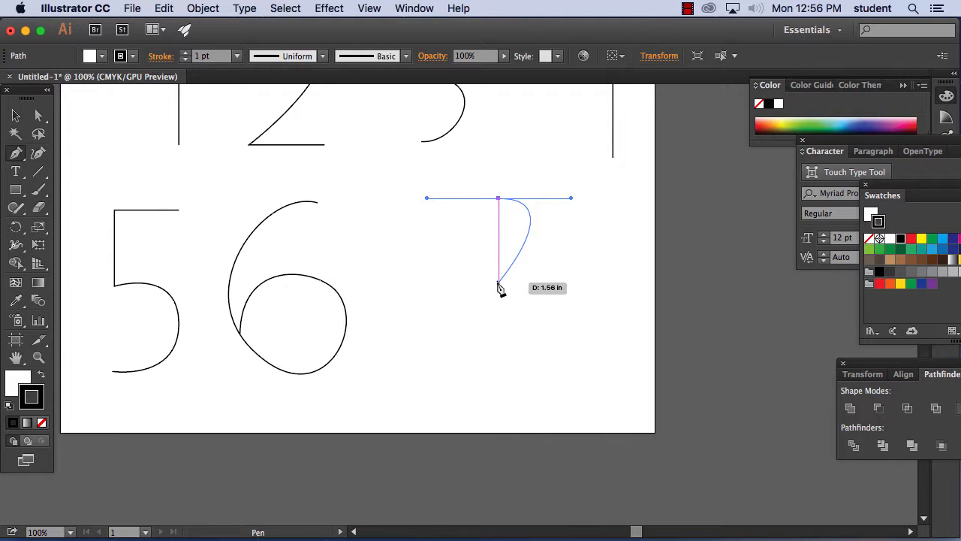
left_click_drag(498, 283, 433, 284)
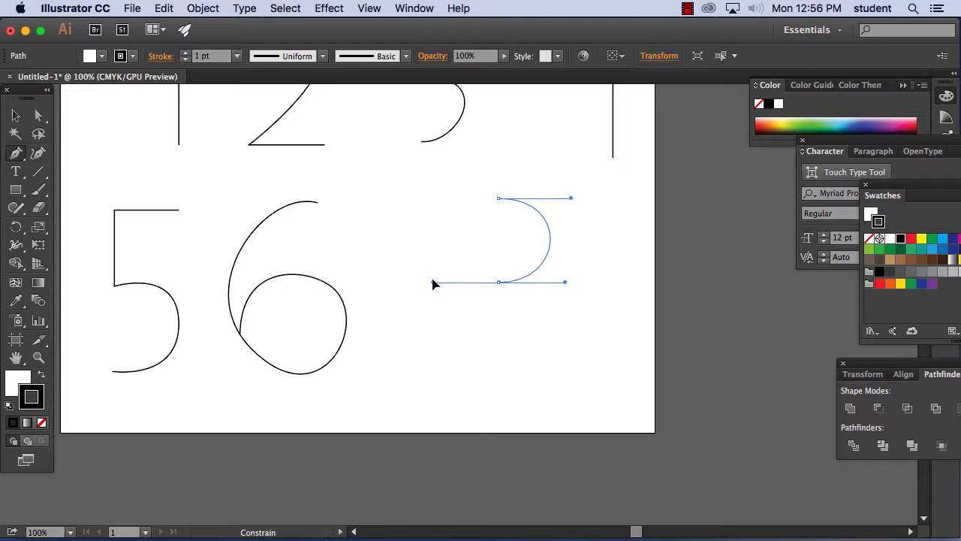
left_click_drag(433, 284, 425, 282)
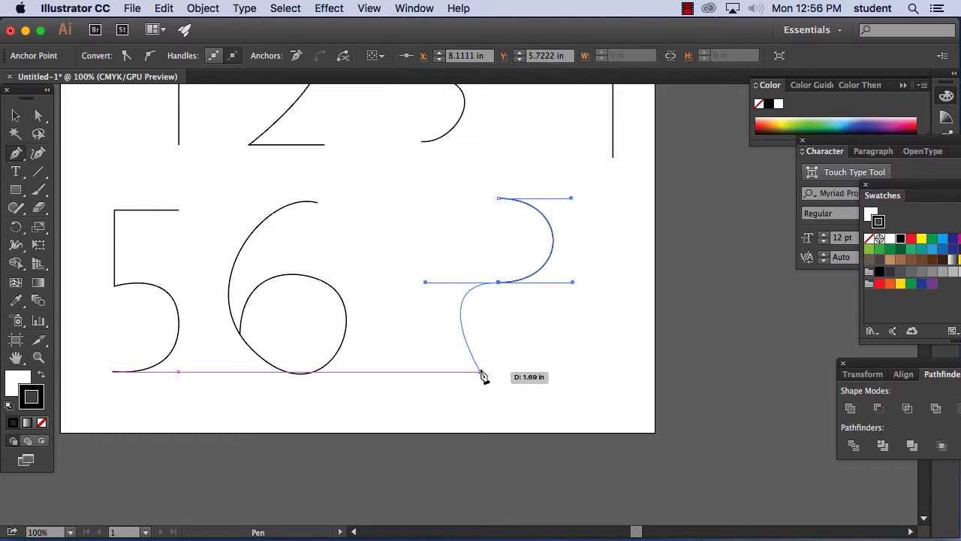
Draw the 8's lower loop and upper left curve with horizontal handles, closing the path at its starting anchor
left_click_drag(498, 356, 573, 368)
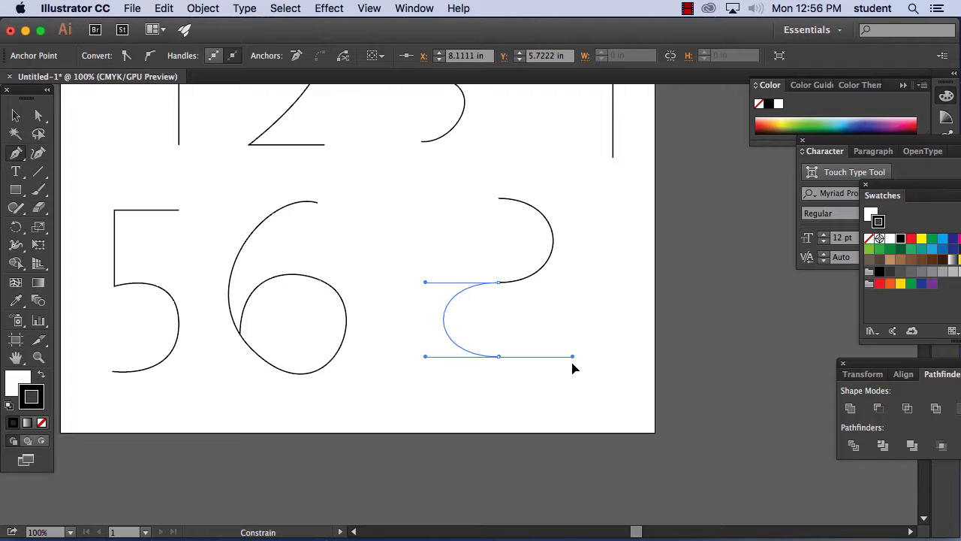
left_click_drag(573, 368, 573, 368)
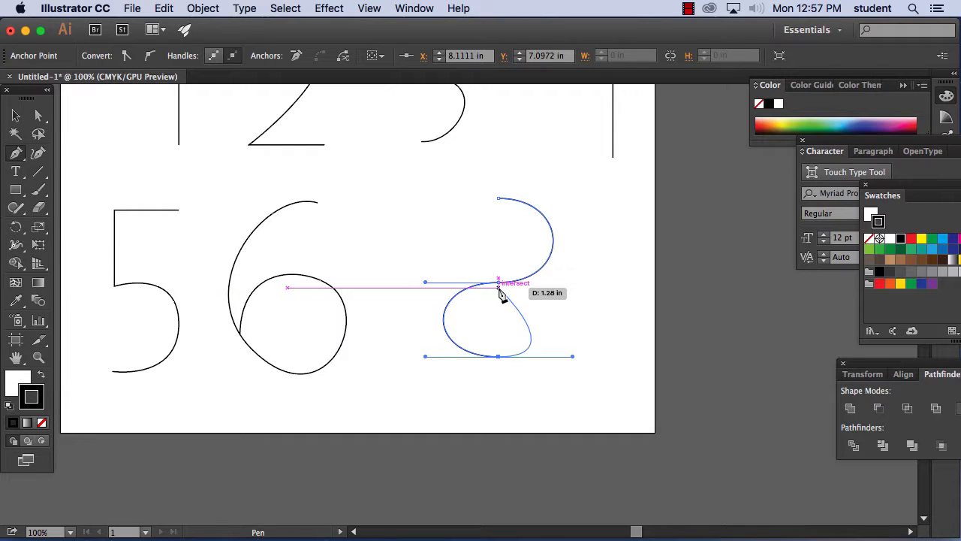
left_click_drag(499, 289, 433, 289)
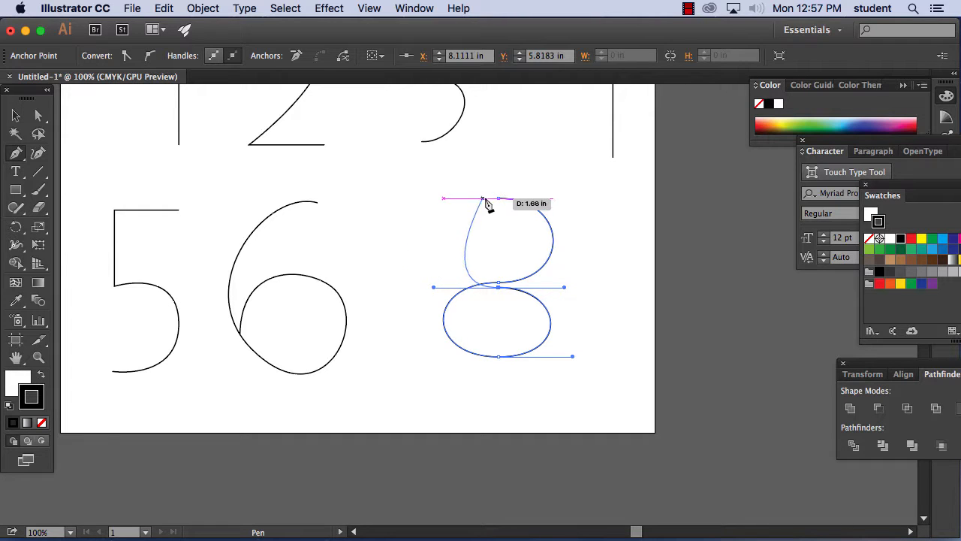
left_click_drag(499, 200, 575, 202)
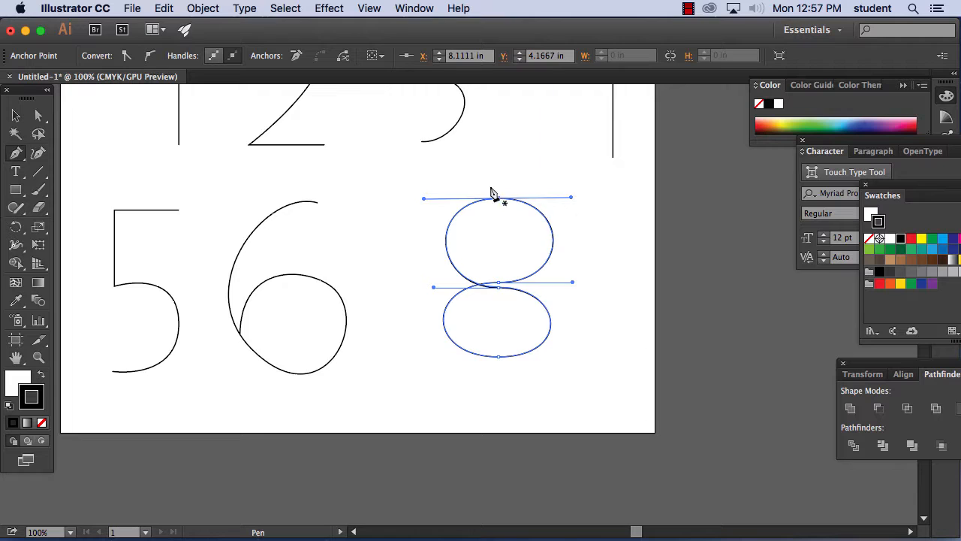
With the Direct Selection Tool, move the 8's lower crossing anchor onto the upper one so the loops meet
left_click(39, 115)
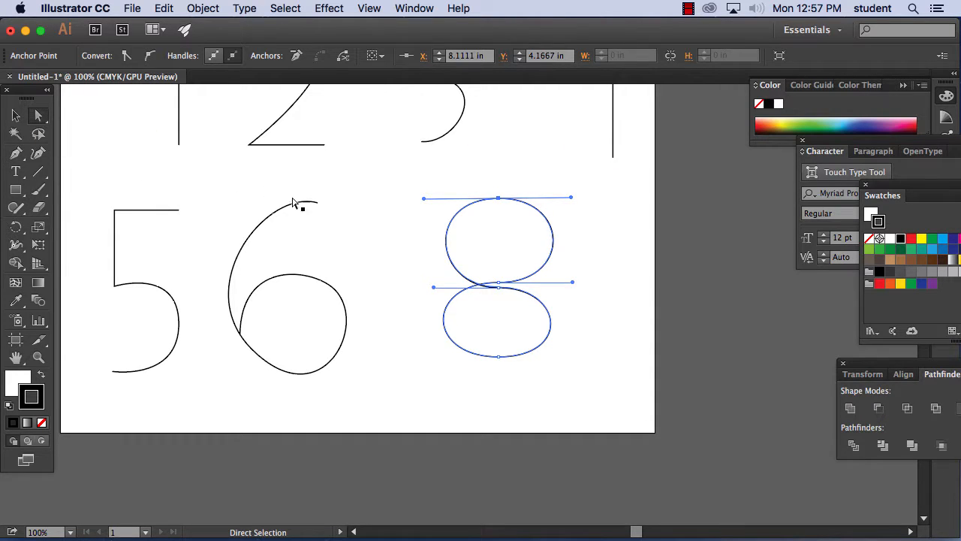
left_click_drag(502, 291, 498, 284)
left_click(630, 284)
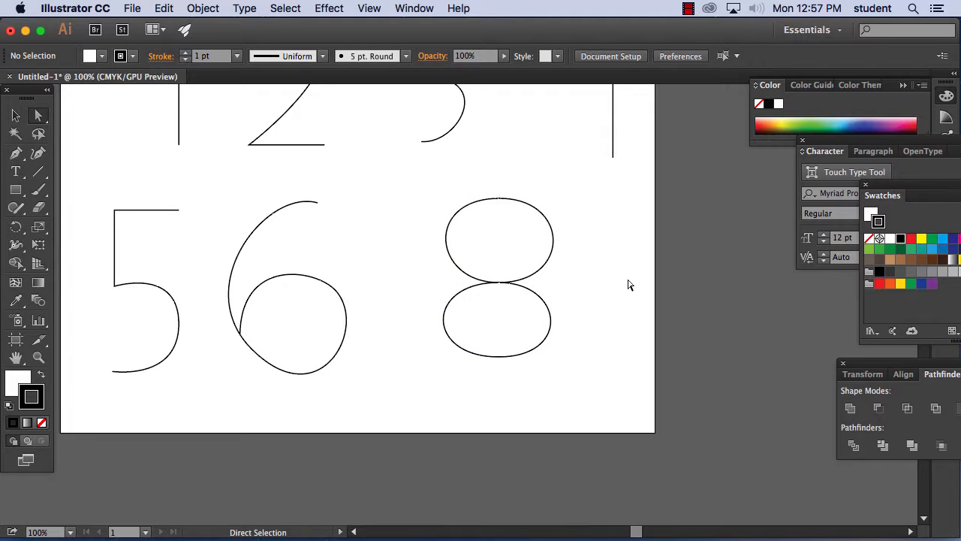
Select all anchors of the 8 beside the 6 and delete the whole numeral
left_click(498, 199)
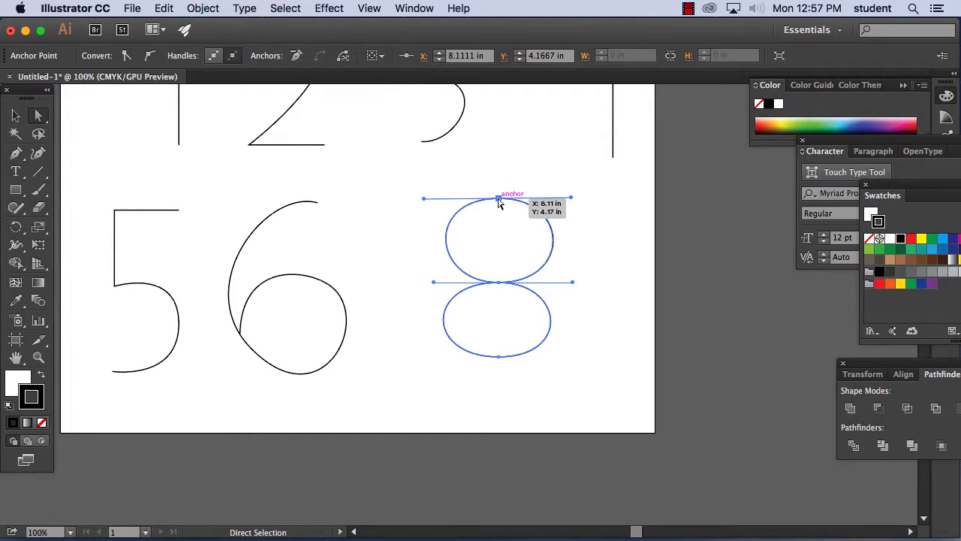
left_click_drag(396, 169, 599, 381)
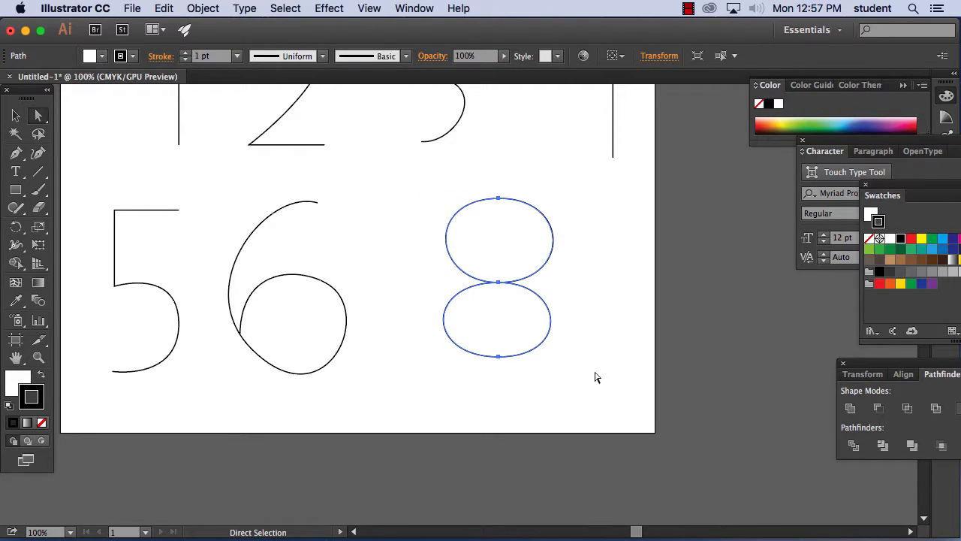
key("Delete")
With the Pen tool, draw a closed 8 beside the 6, about 2.6 in tall and 1.7 in wide, using horizontal handles
left_click(16, 152)
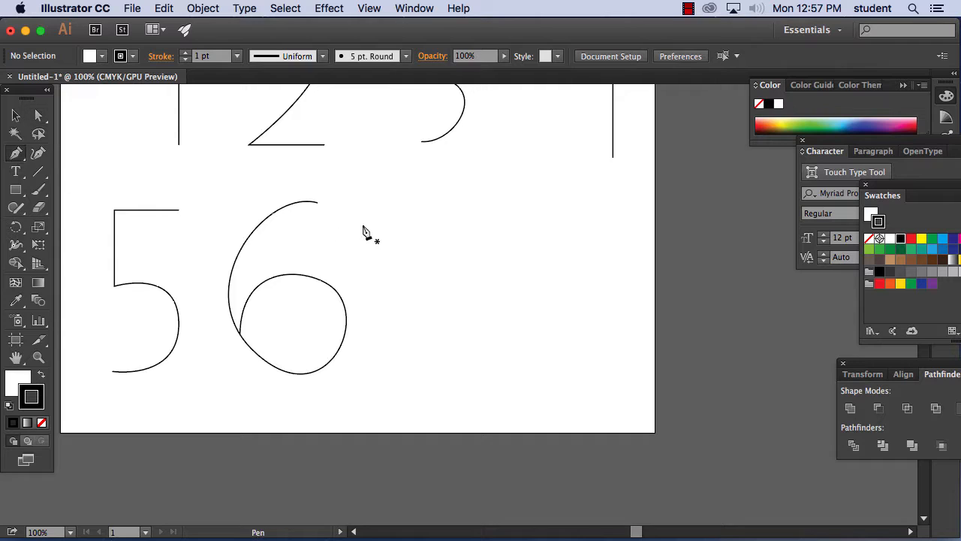
left_click_drag(516, 217, 573, 220)
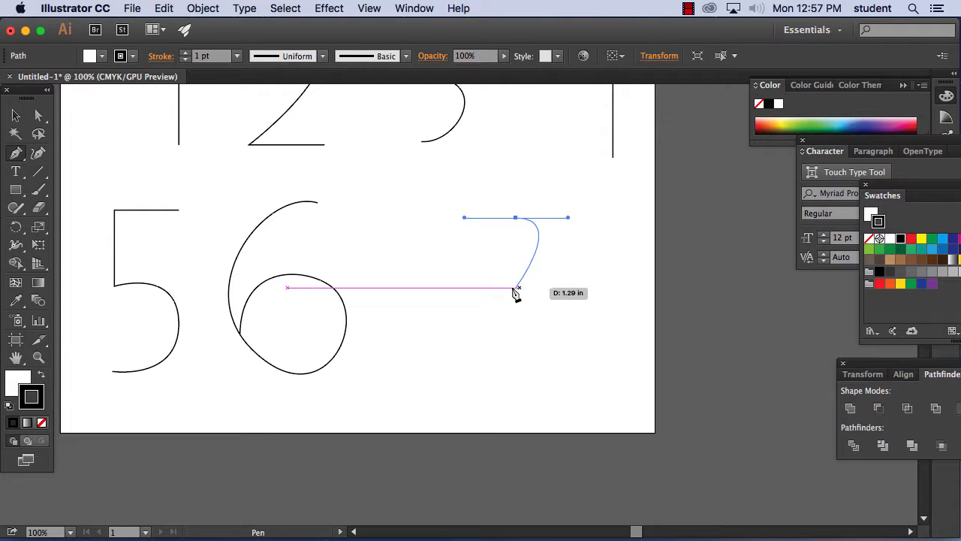
left_click_drag(516, 283, 459, 286)
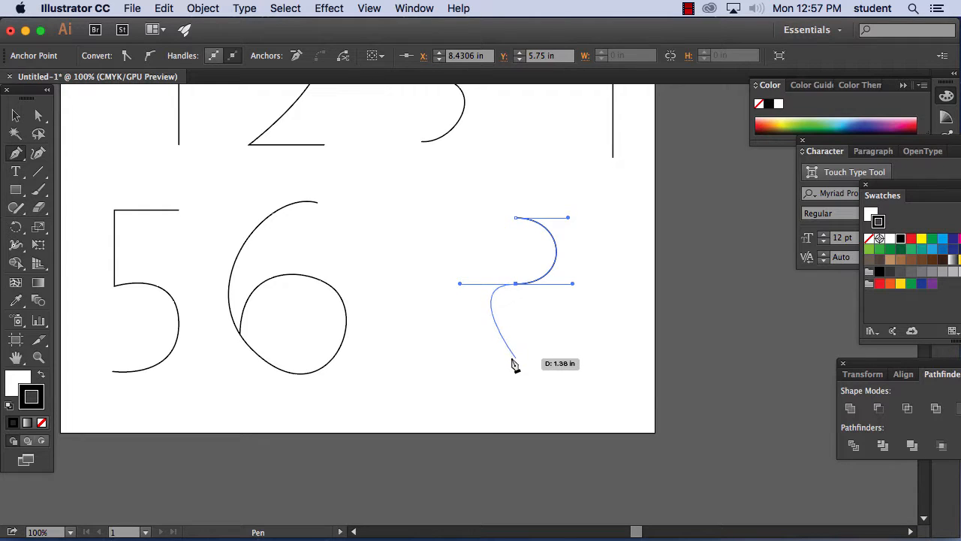
left_click_drag(516, 358, 577, 363)
scroll(577, 365, "up", 2)
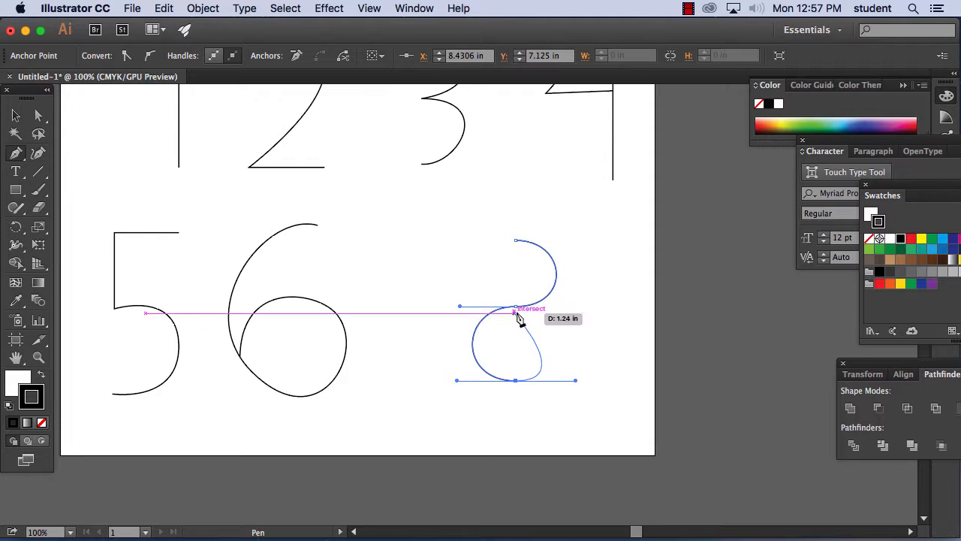
left_click_drag(516, 315, 455, 311)
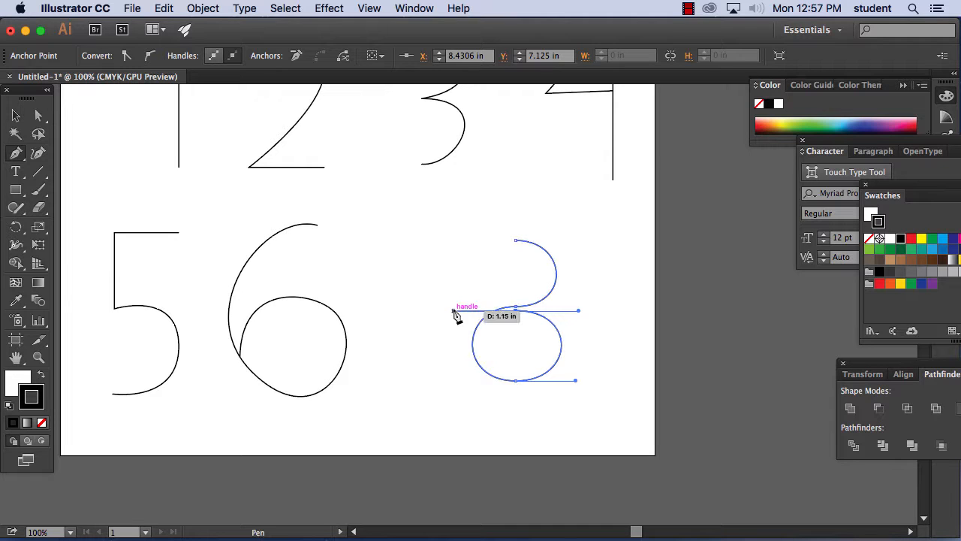
left_click_drag(517, 242, 574, 246)
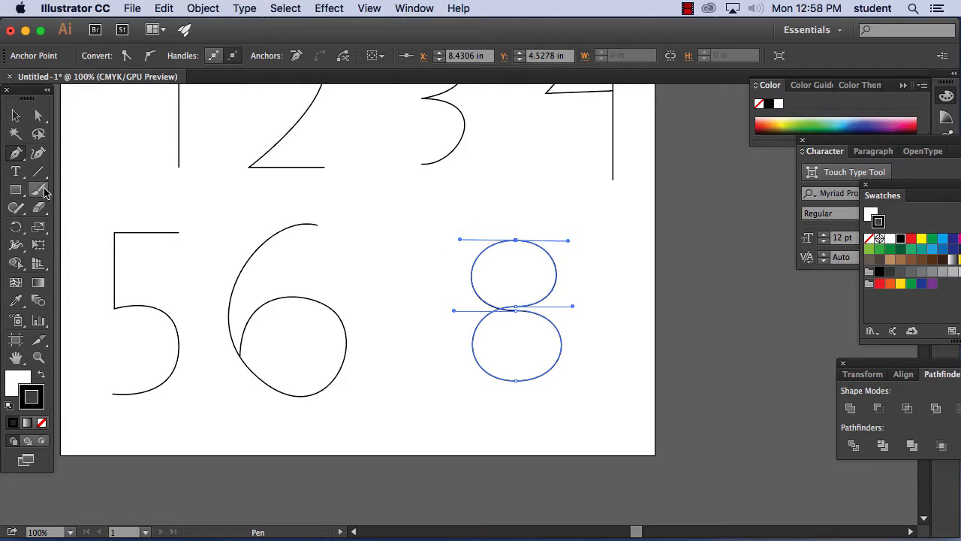
left_click(39, 116)
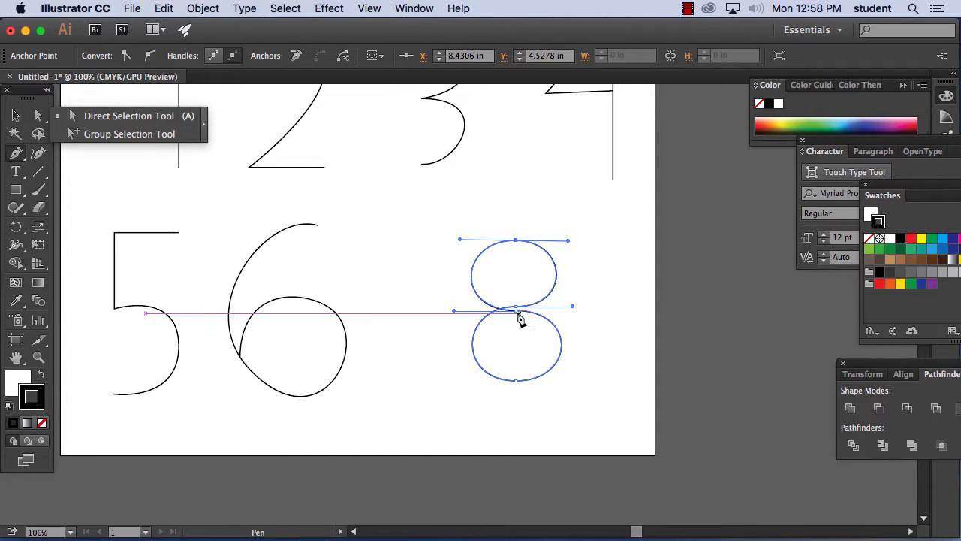
left_click(516, 311)
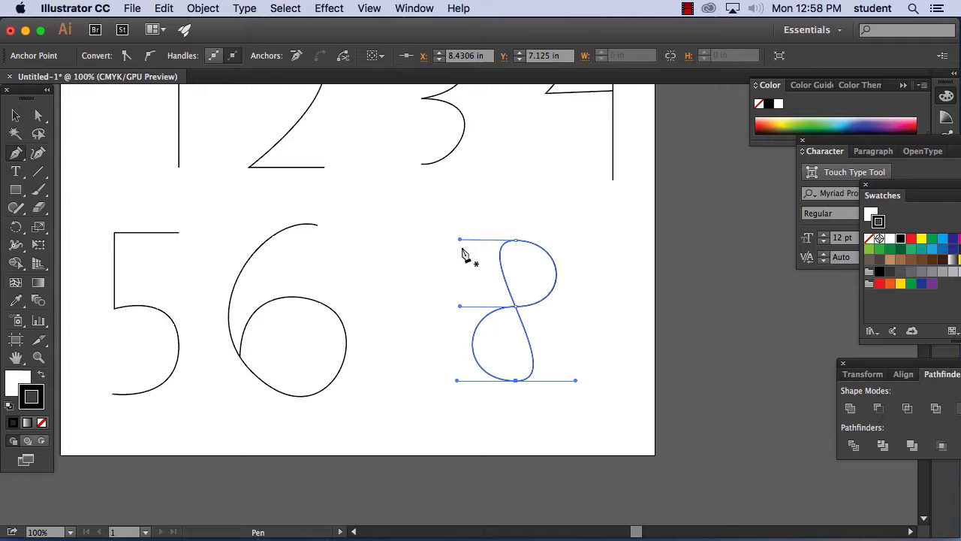
left_click(163, 8)
left_click(164, 25)
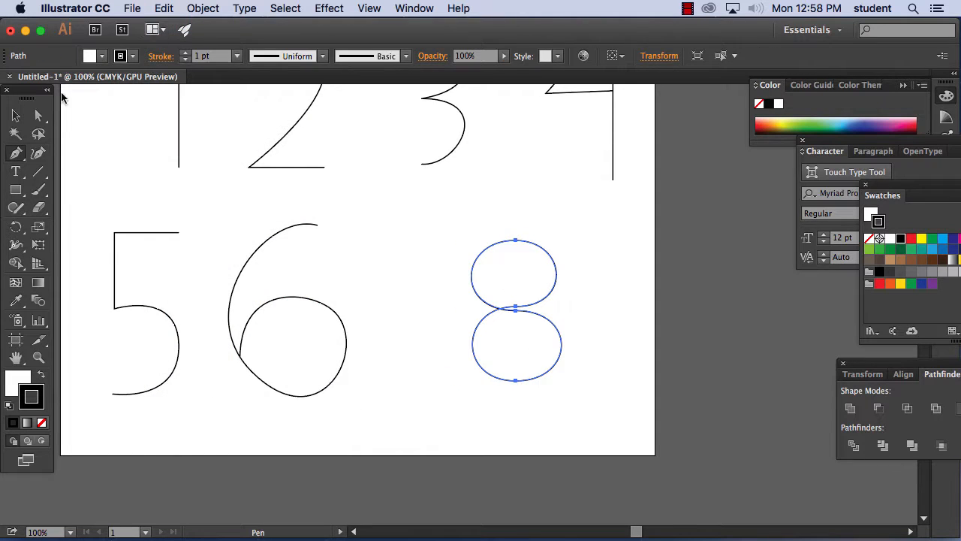
With the Direct Selection Tool, shift the 8 slightly down, align its two crossing anchors so the loops meet, and select the lower loop's right segment
left_click(38, 116)
left_click_drag(516, 309, 516, 321)
left_click(516, 321)
left_click(587, 314)
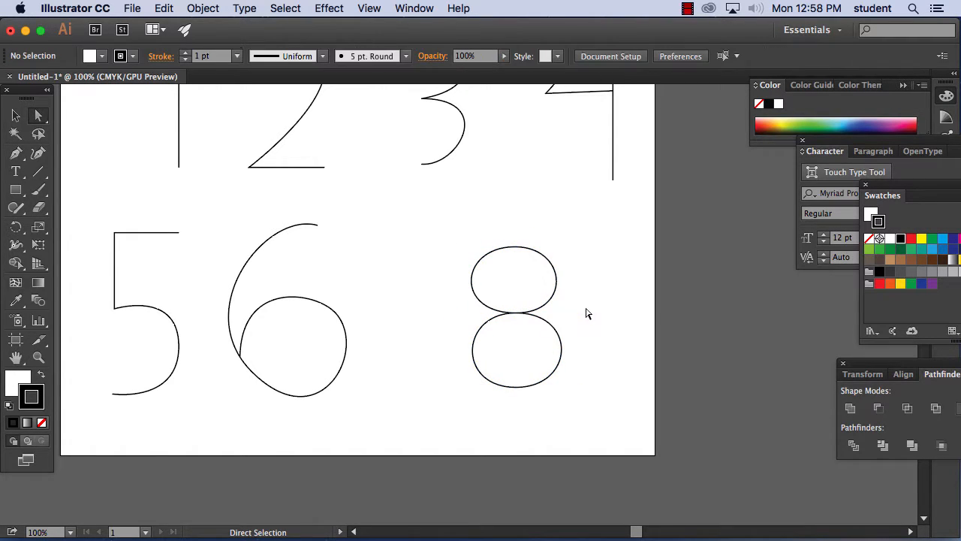
left_click(559, 345)
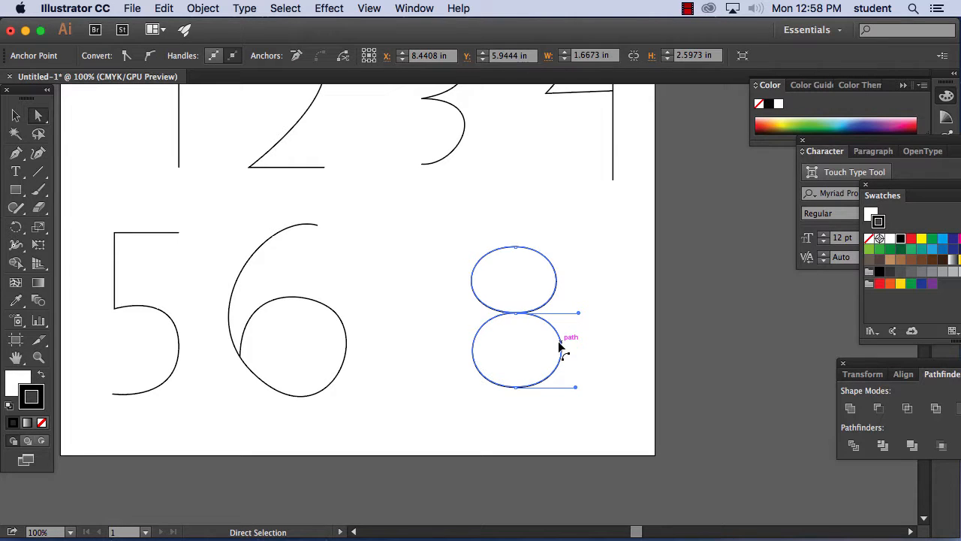